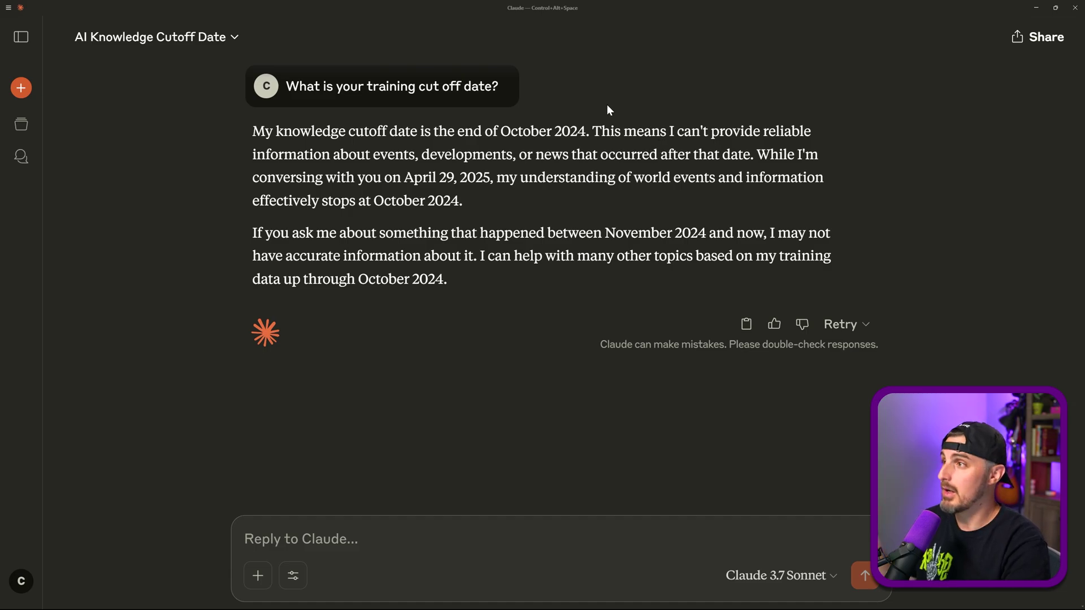
Start a new chat and send the question "Hey what is the weather in chicago today?".
left_click(21, 87)
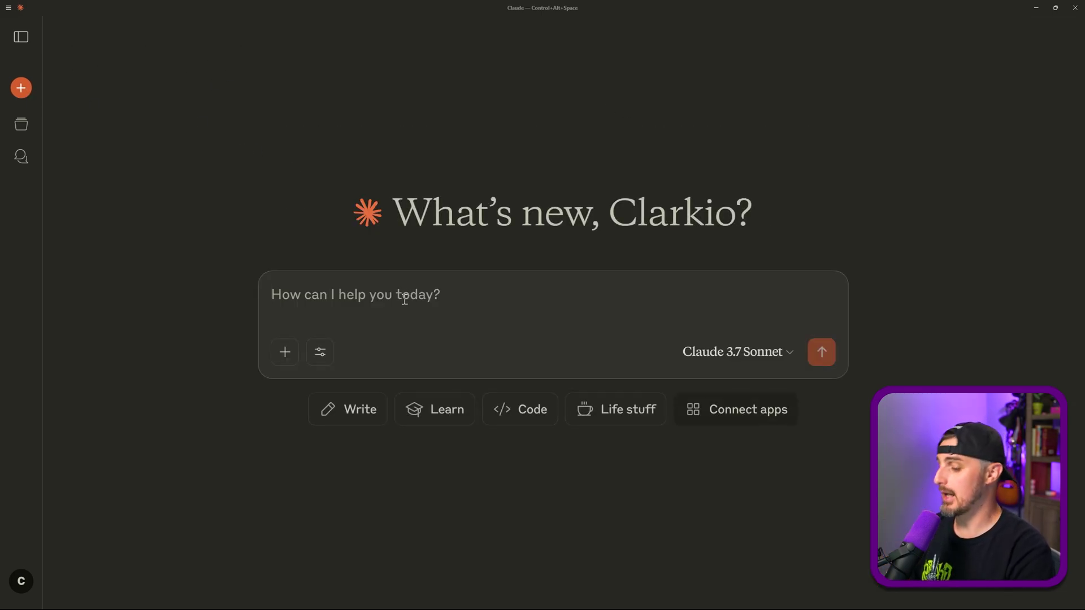
type("Hey what is ")
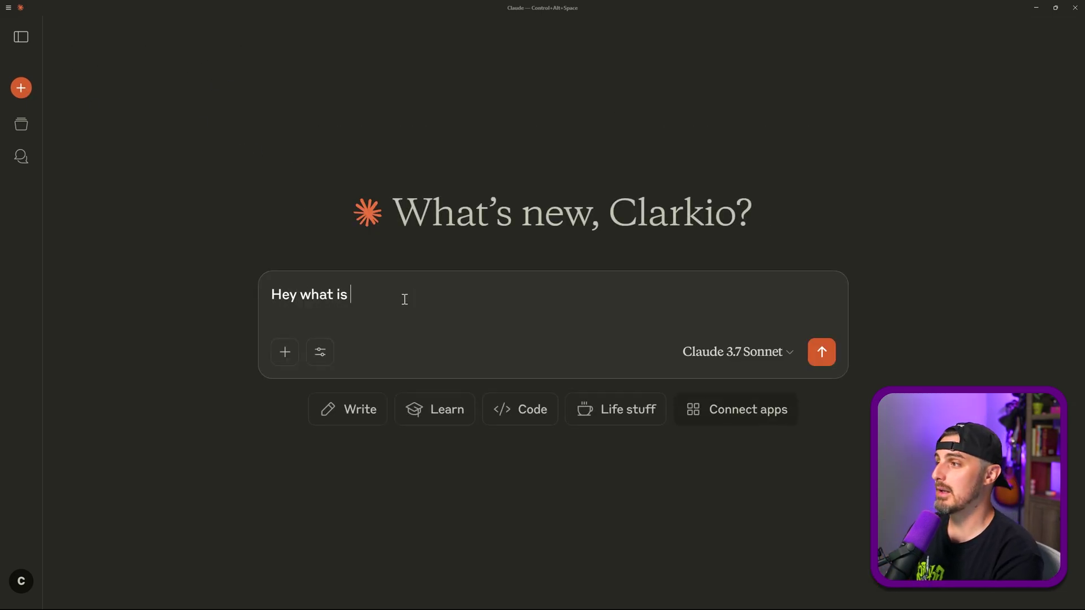
type("the weather in chic")
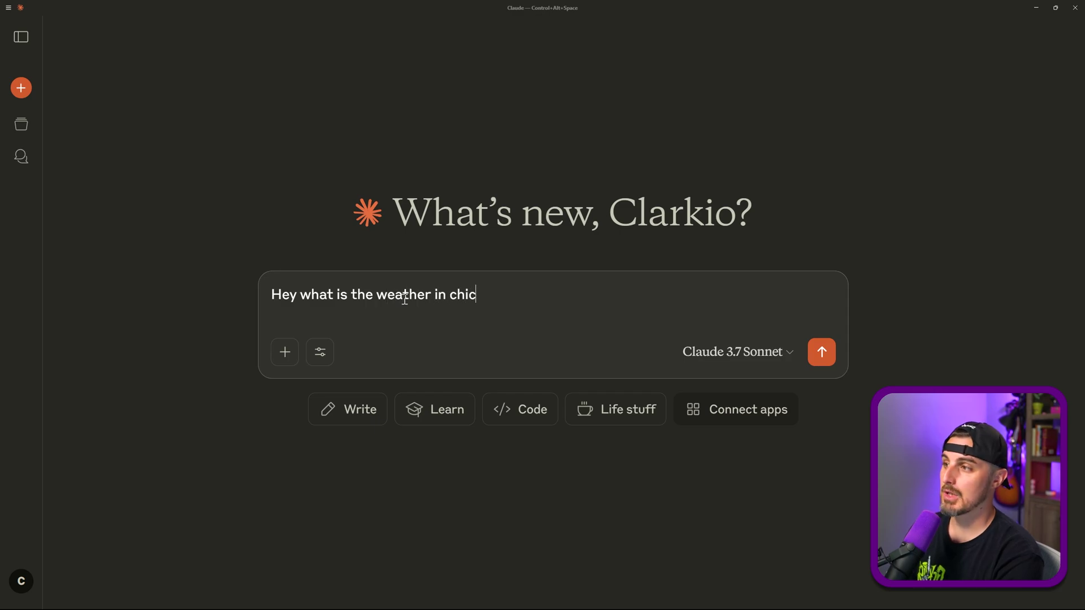
type("ago today?")
key("Return")
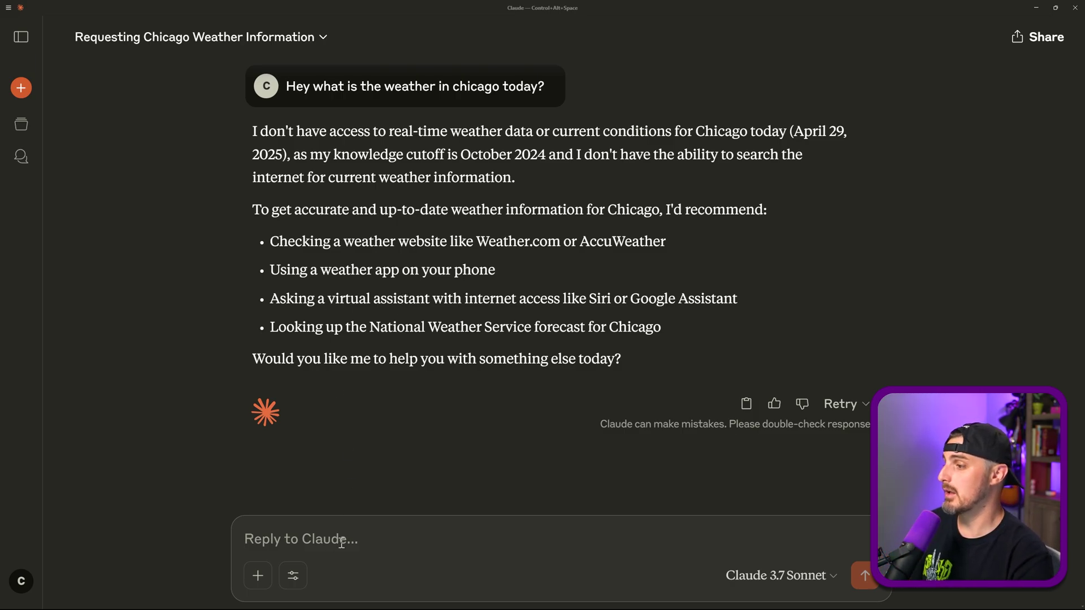
Check the Web search setting among the chat's search and tool options without changing it.
left_click(293, 575)
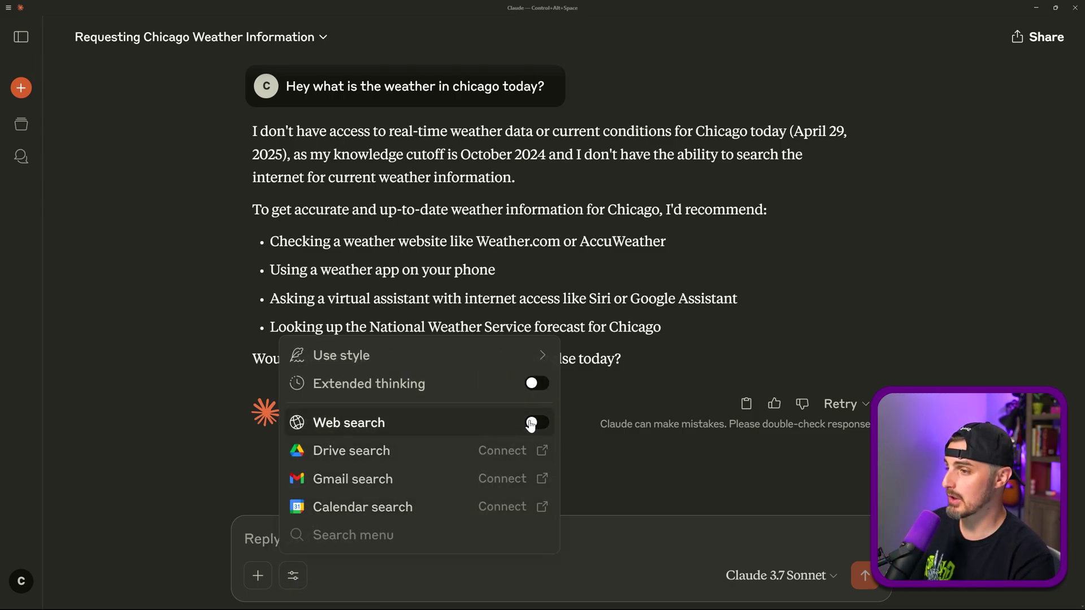
left_click(390, 539)
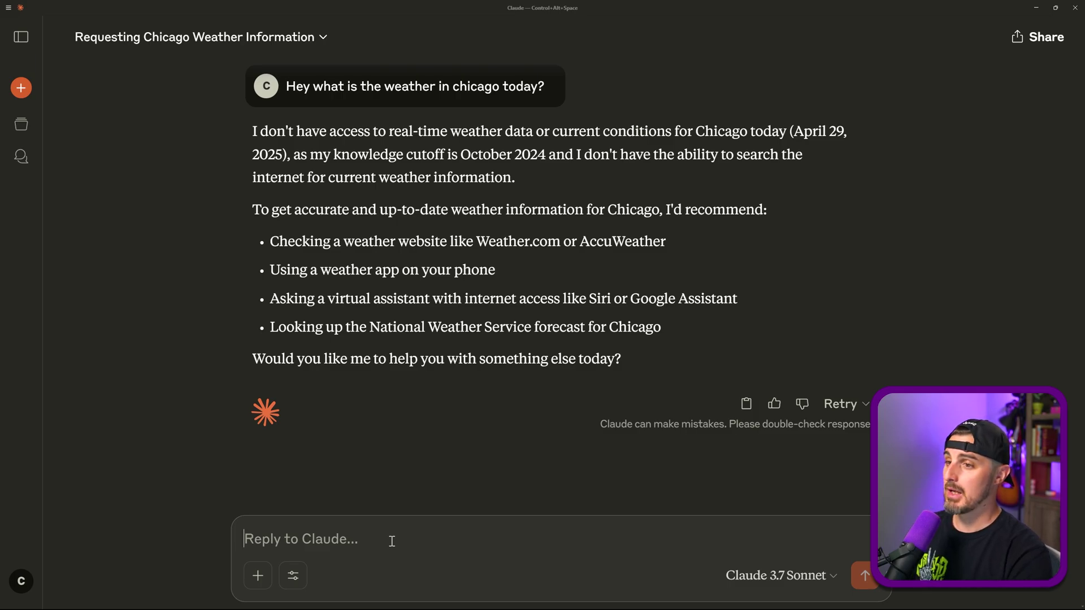
left_click(853, 411)
left_click(836, 436)
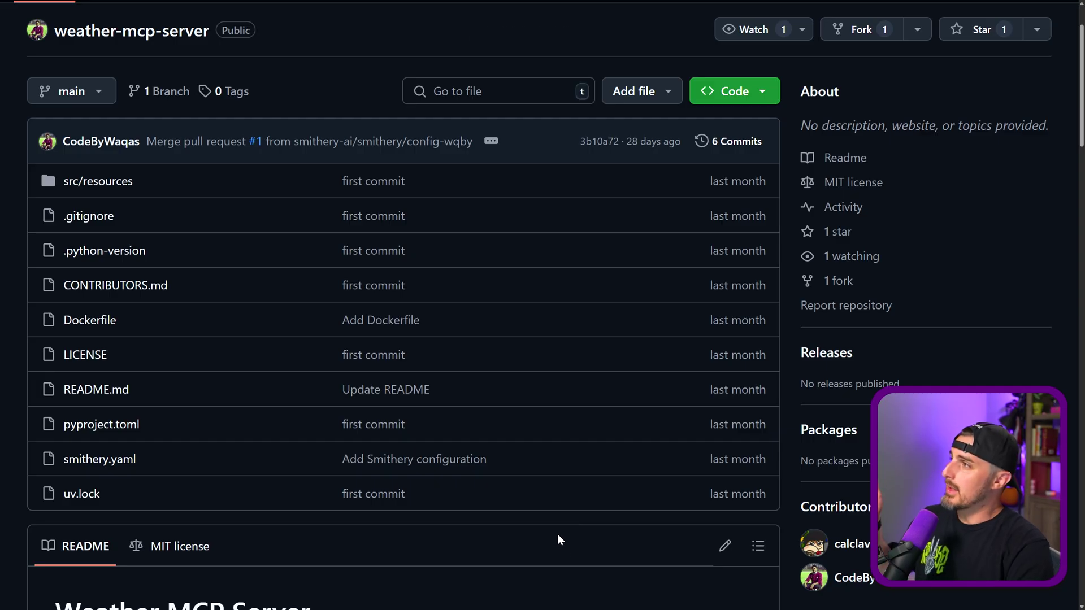
In the browser, review the weather-mcp-server GitHub repository's owner, features, prerequisites and Smithery installation command for Claude Desktop.
scroll(610, 531, "up", 2)
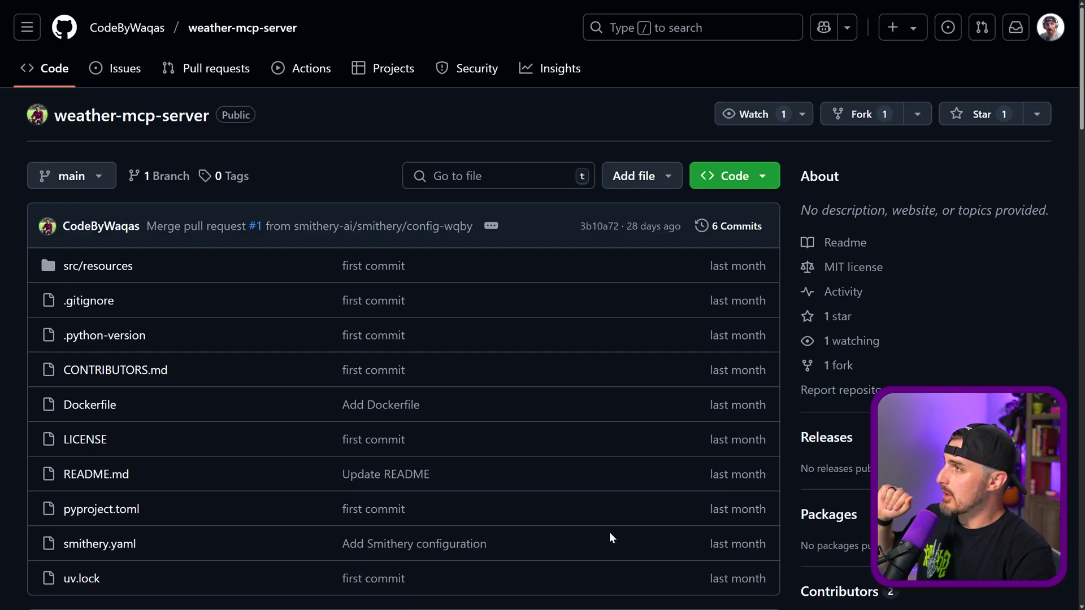
mouse_move(130, 35)
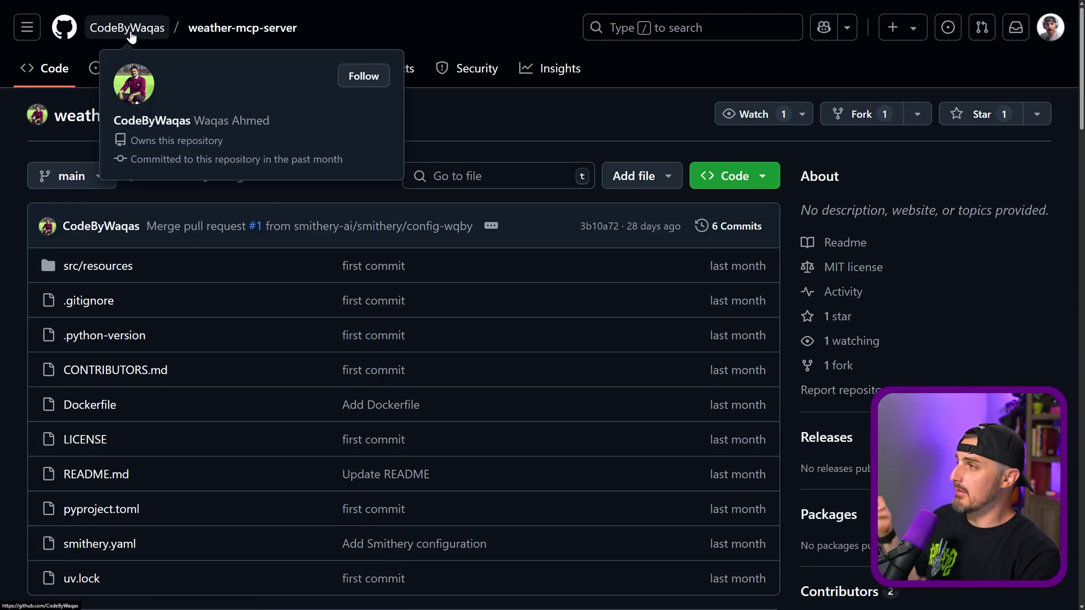
scroll(552, 493, "down", 8)
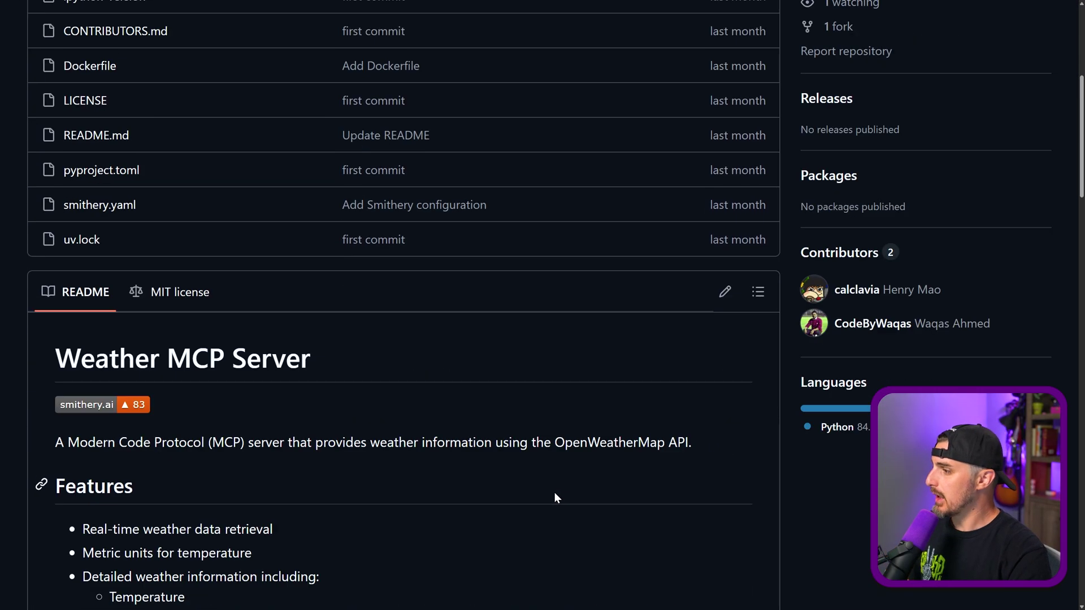
scroll(145, 290, "down", 2)
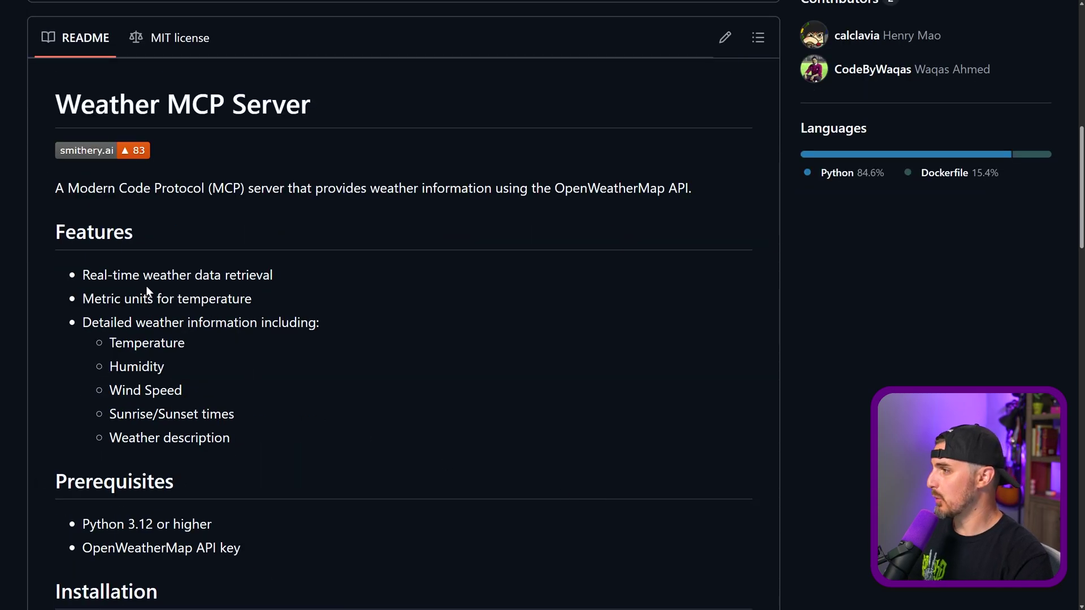
scroll(304, 374, "down", 5)
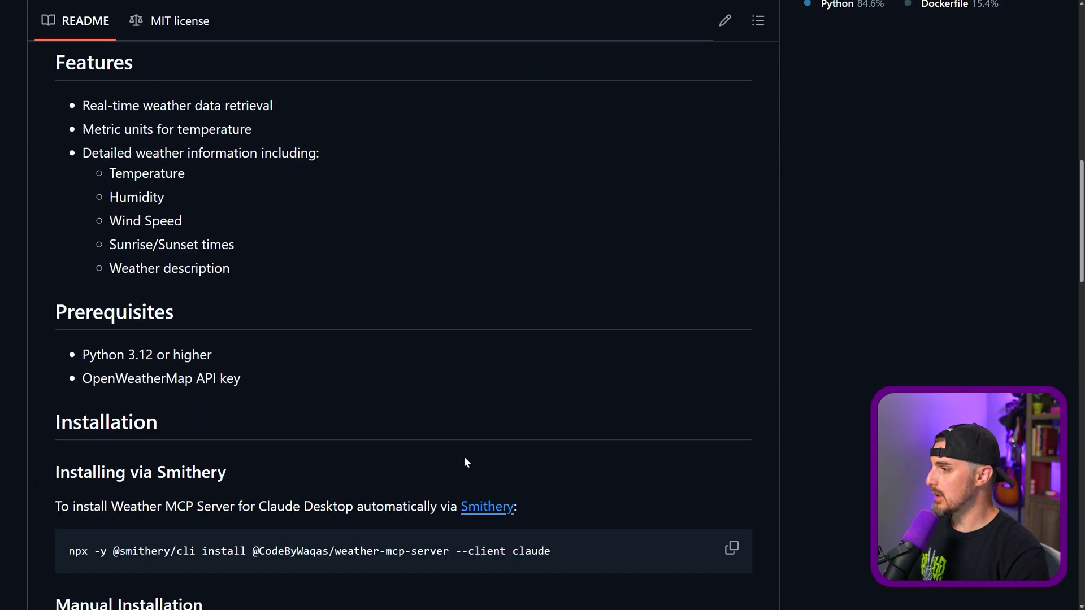
scroll(424, 449, "down", 2)
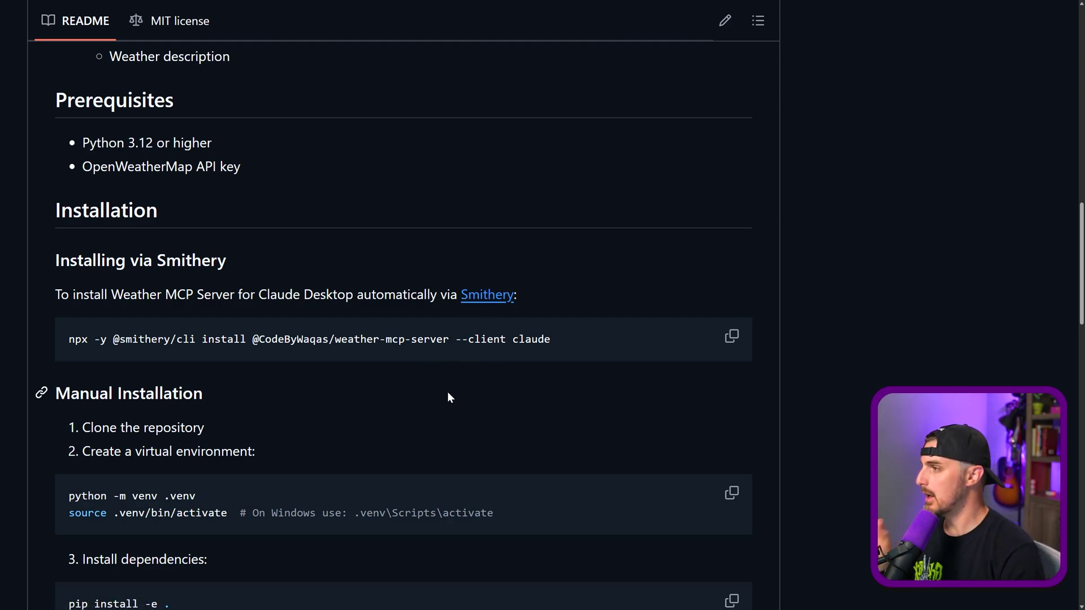
left_click_drag(70, 340, 568, 343)
left_click(542, 367)
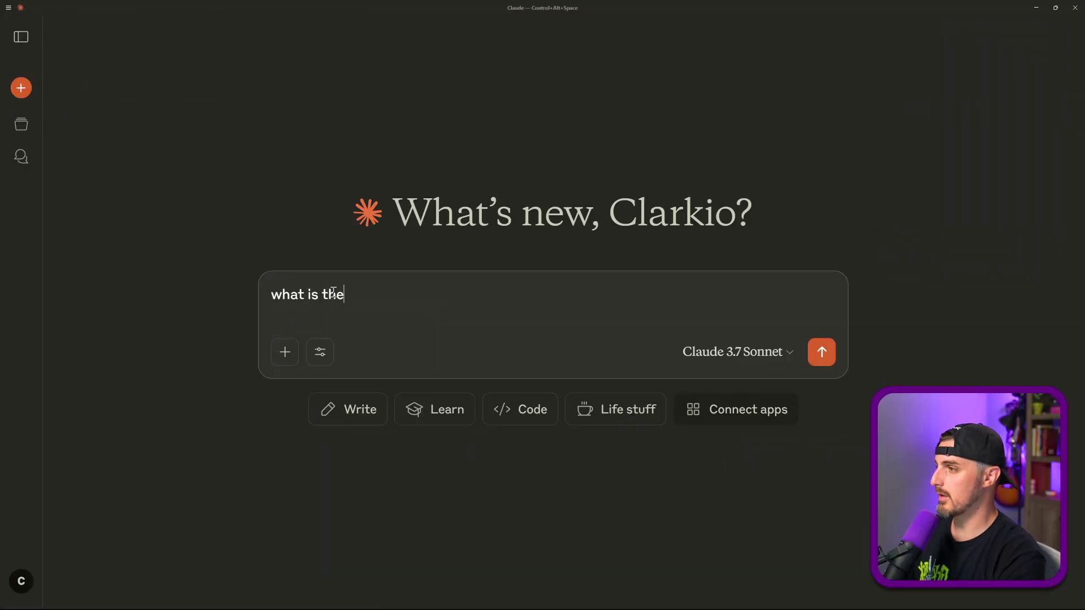
In Claude, draft the question "what is the weather in chicago?" and inspect the description of the available MCP tool.
type("s the weather in chicago?")
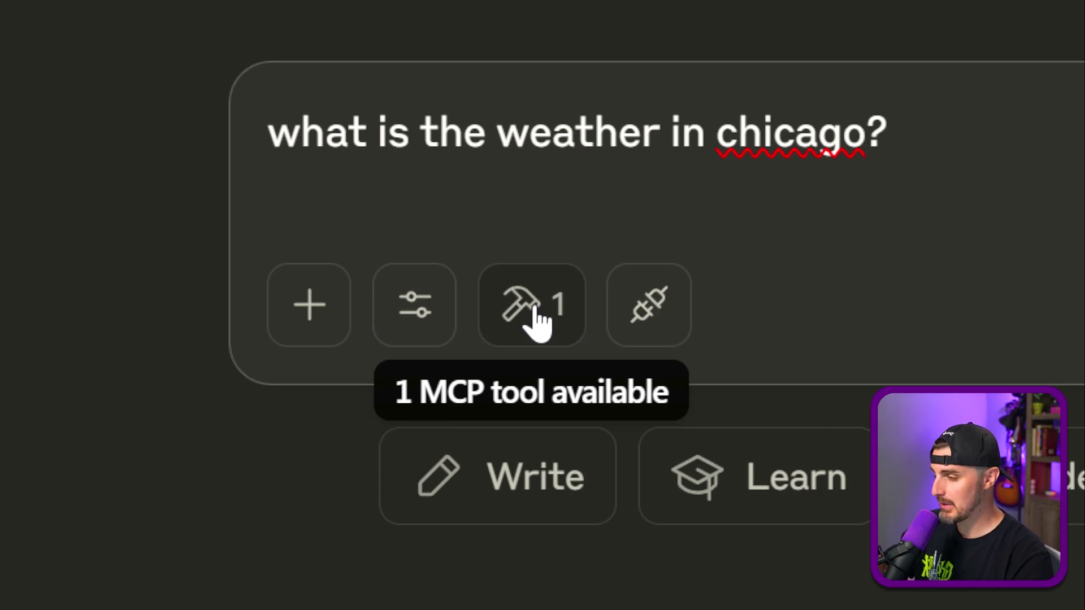
left_click(540, 325)
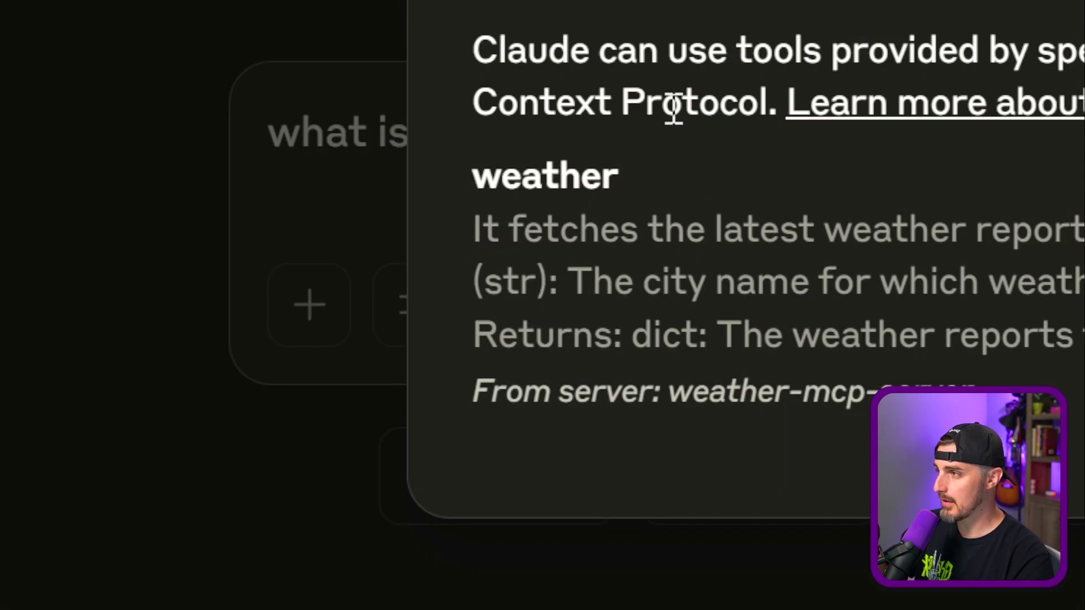
left_click_drag(477, 183, 649, 194)
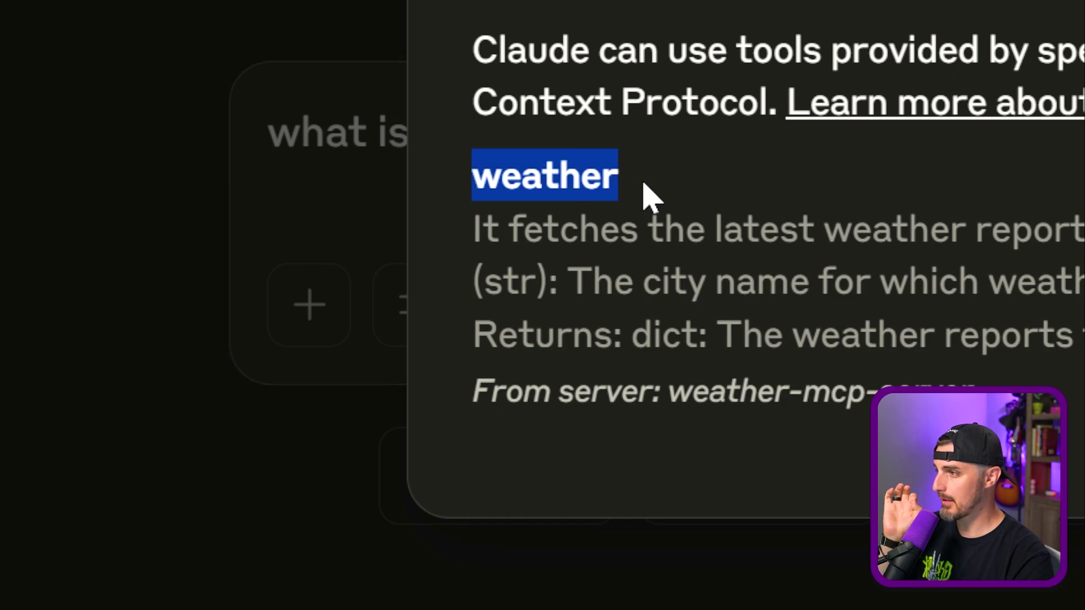
left_click(889, 250)
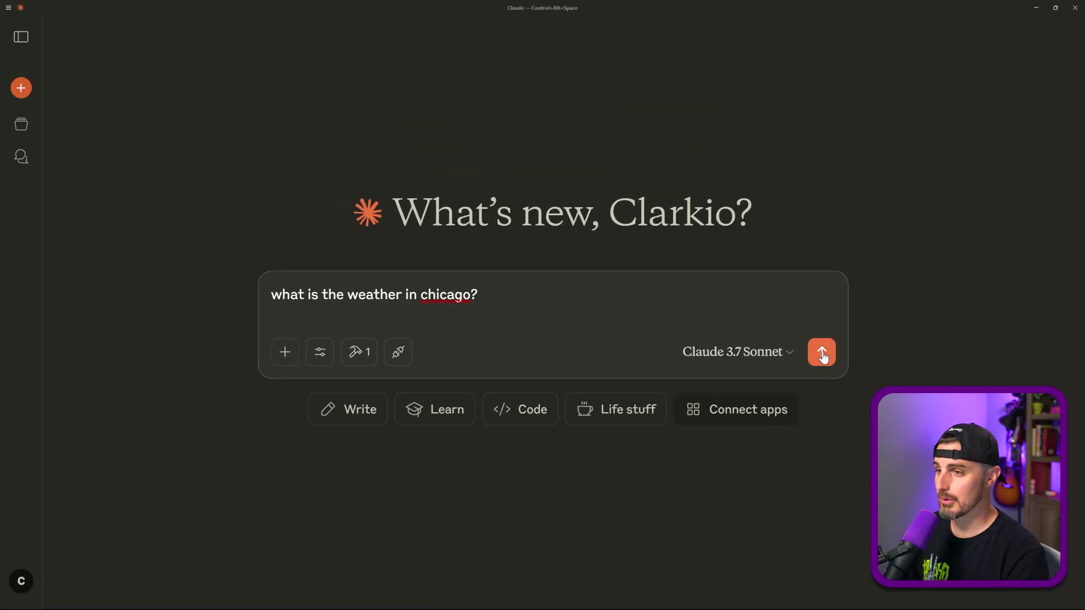
Send the drafted weather question and allow the weather-mcp-server integration for this chat.
left_click(822, 352)
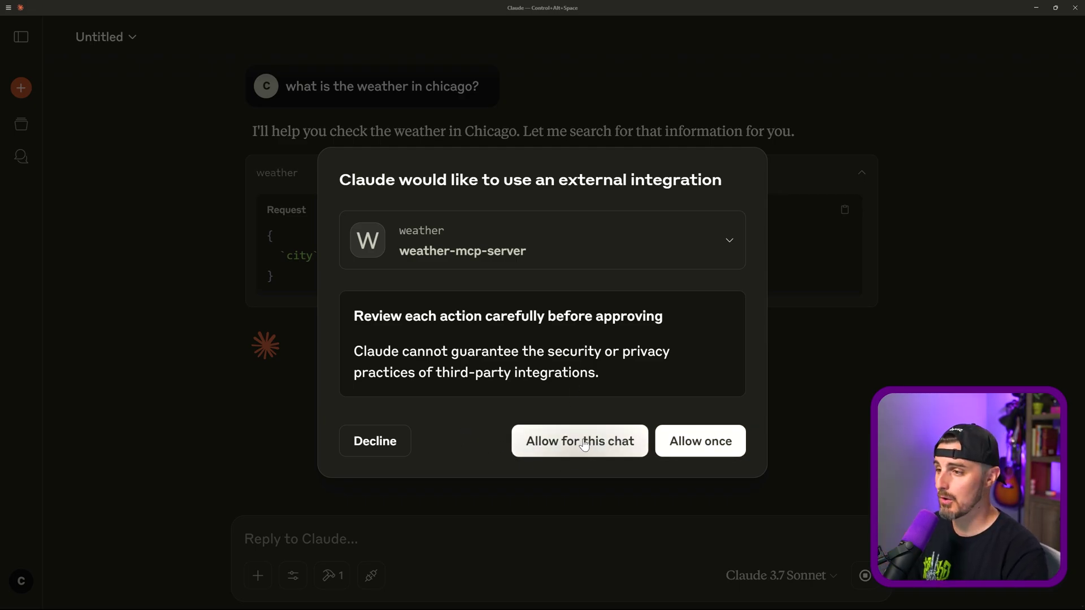
left_click(582, 445)
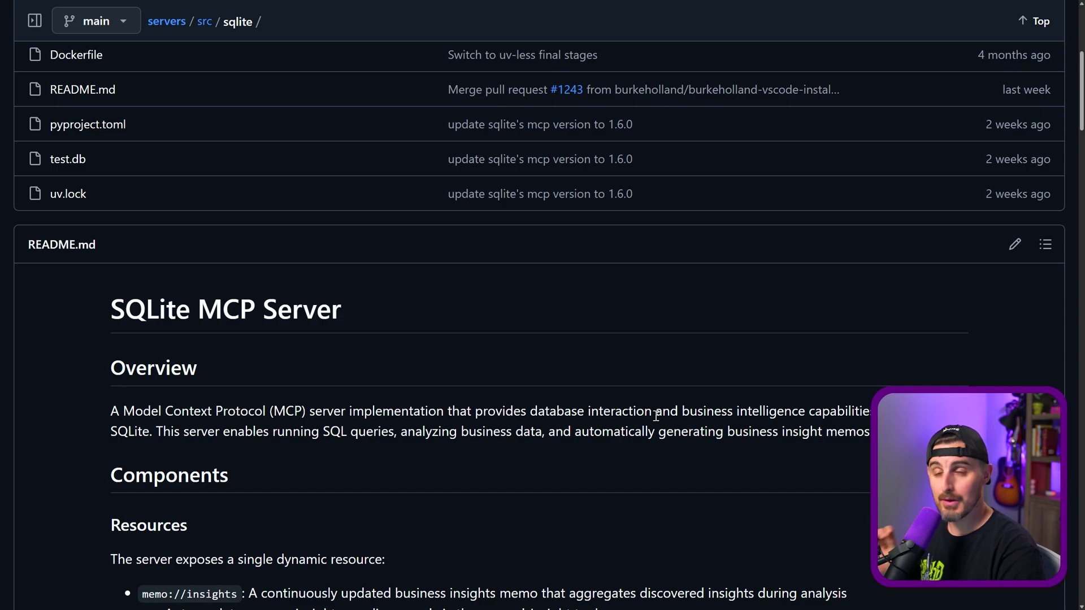
In the browser, read the SQLite MCP Server README from its components and tools through the Claude Desktop usage section.
scroll(625, 421, "down", 7)
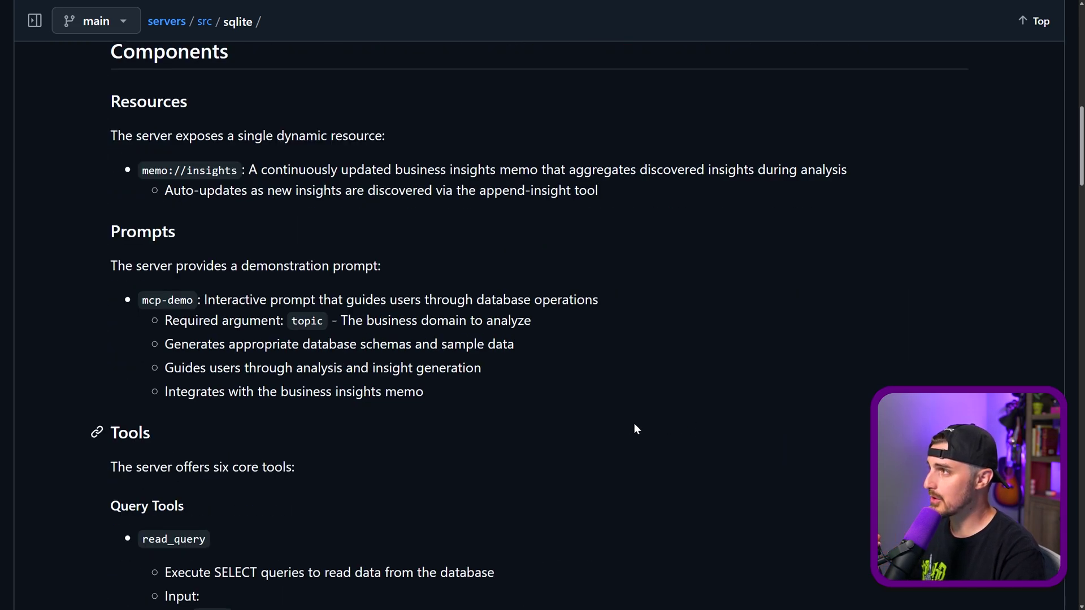
scroll(634, 425, "down", 13)
scroll(690, 432, "down", 3)
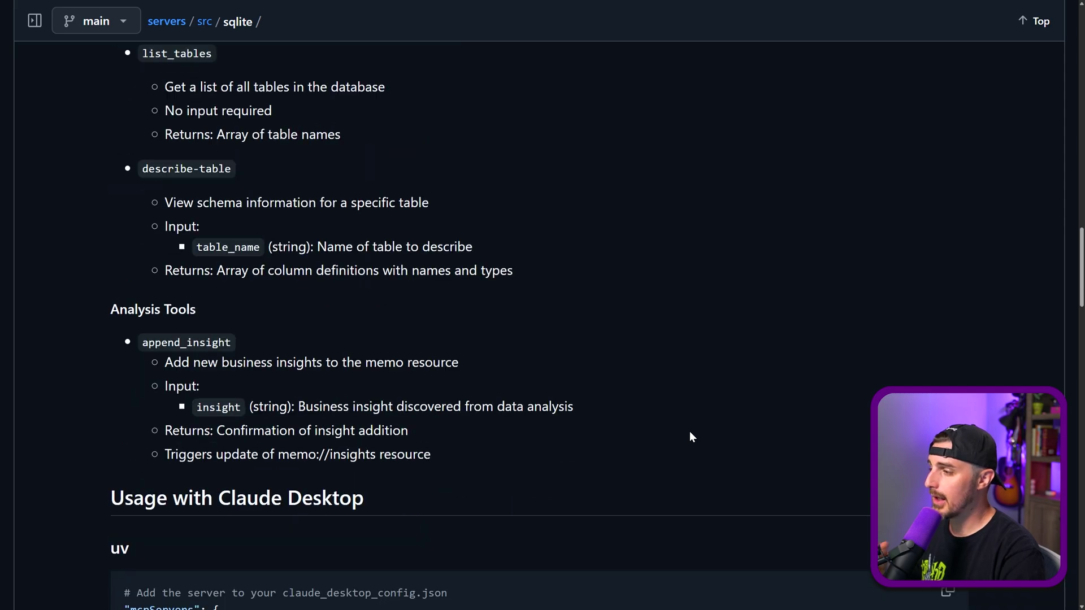
scroll(685, 436, "down", 2)
scroll(687, 438, "down", 2)
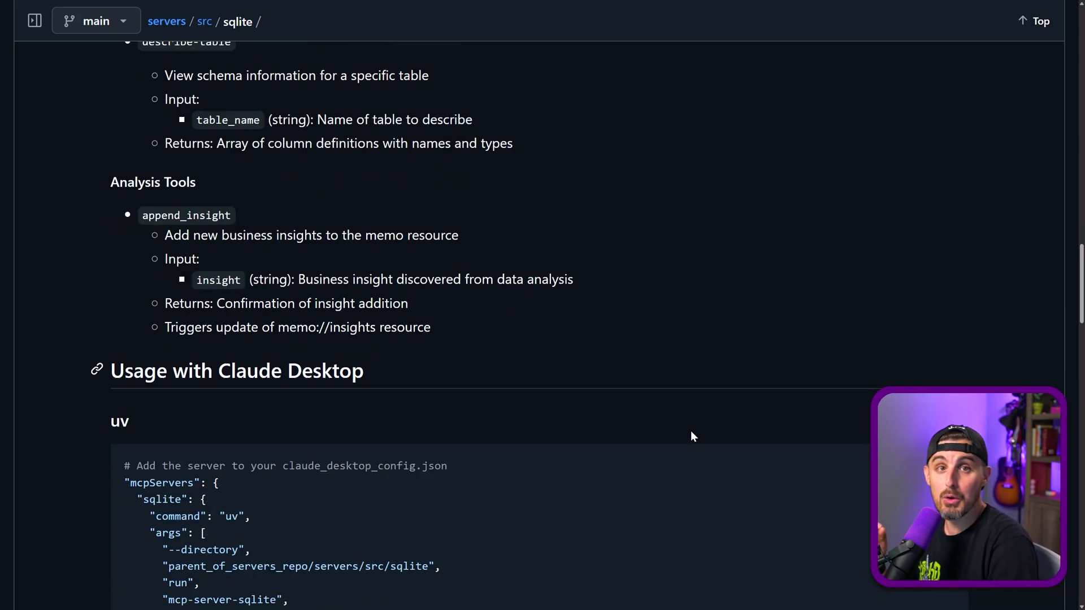
scroll(641, 455, "down", 1)
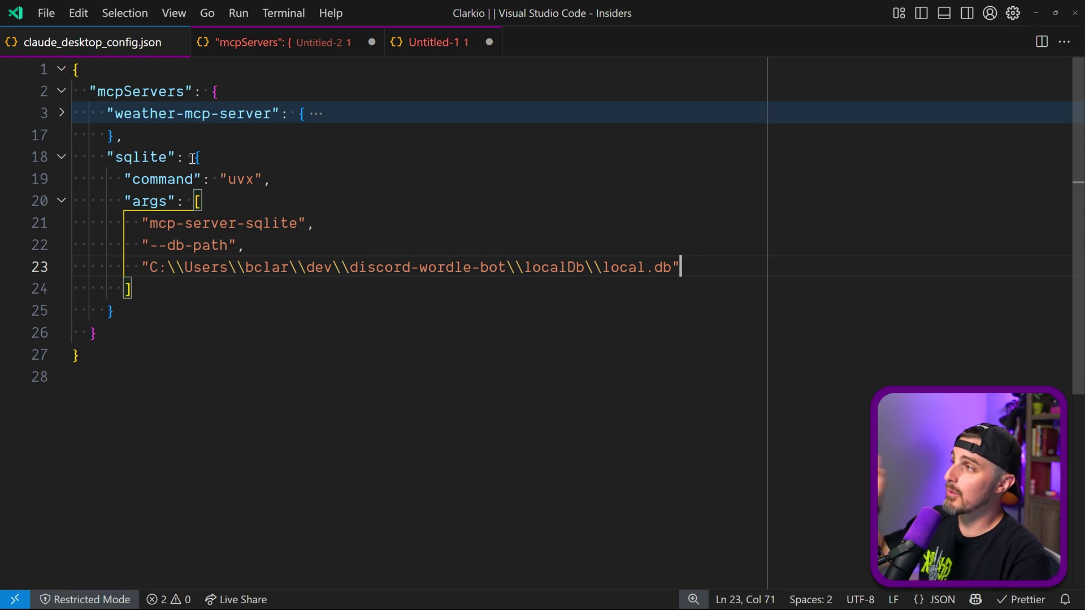
In Visual Studio Code, examine the sqlite entry of claude_desktop_config.json: its command, server argument, --db-path flag and database path.
left_click(217, 157)
key("Home")
key("shift+End")
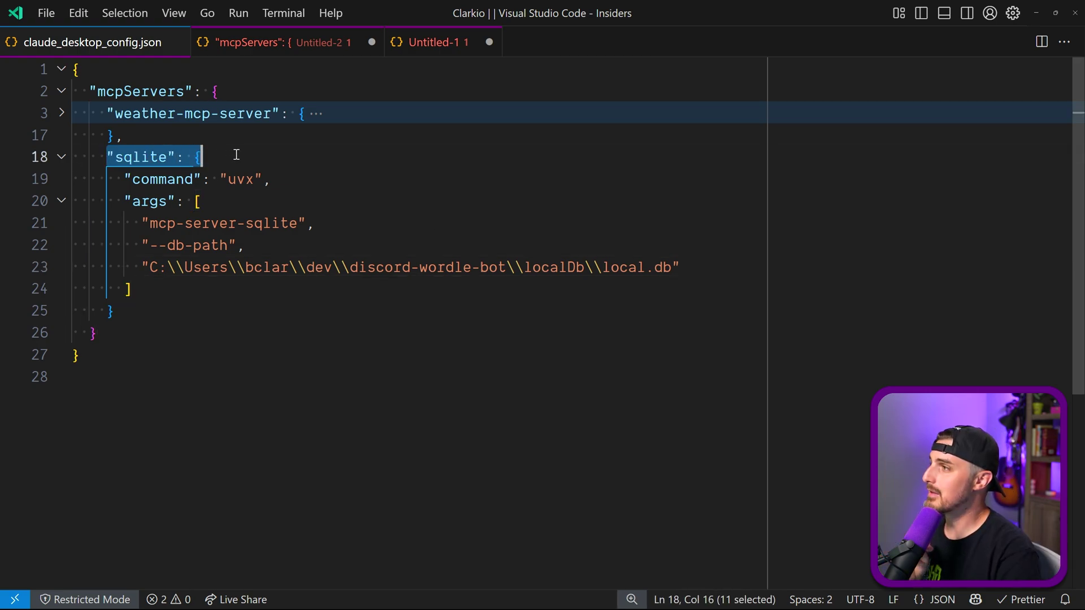
left_click(248, 159)
left_click_drag(158, 181, 272, 179)
left_click(272, 179)
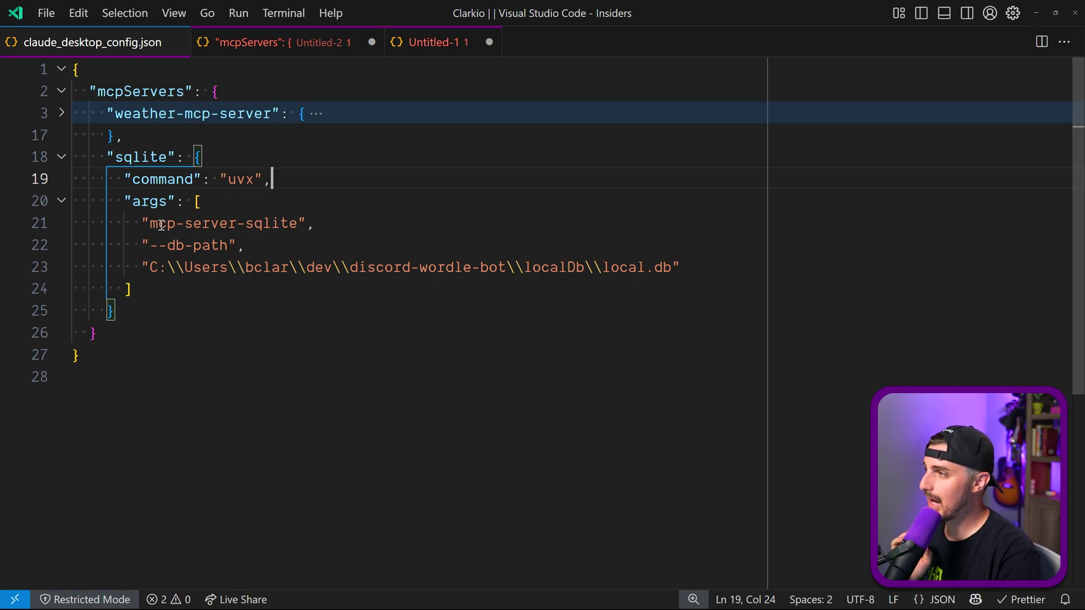
left_click_drag(159, 223, 282, 223)
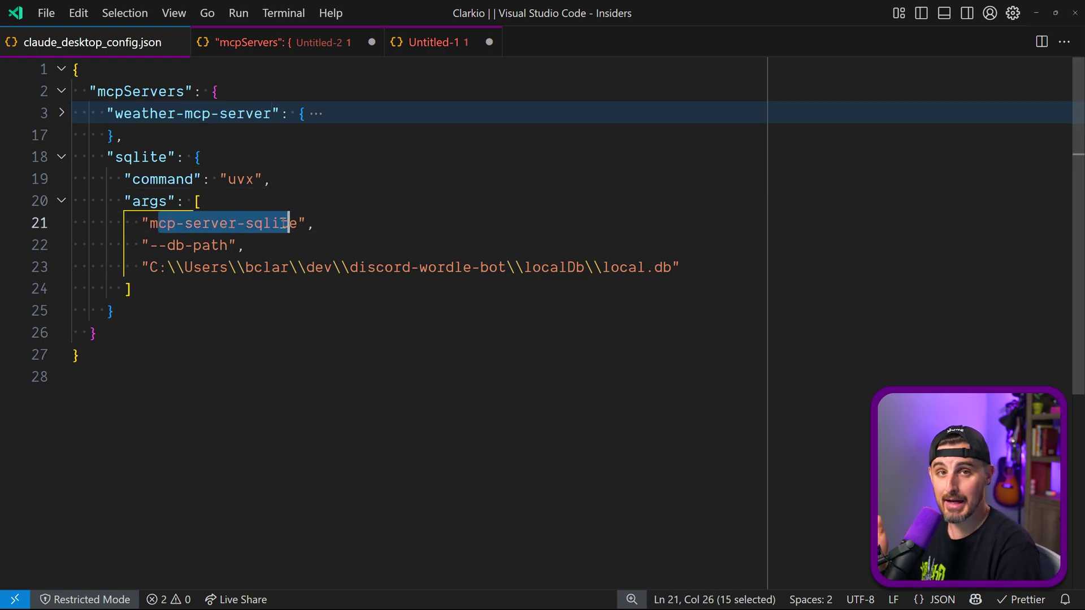
left_click_drag(150, 247, 232, 245)
left_click(153, 267)
left_click_drag(153, 267, 671, 266)
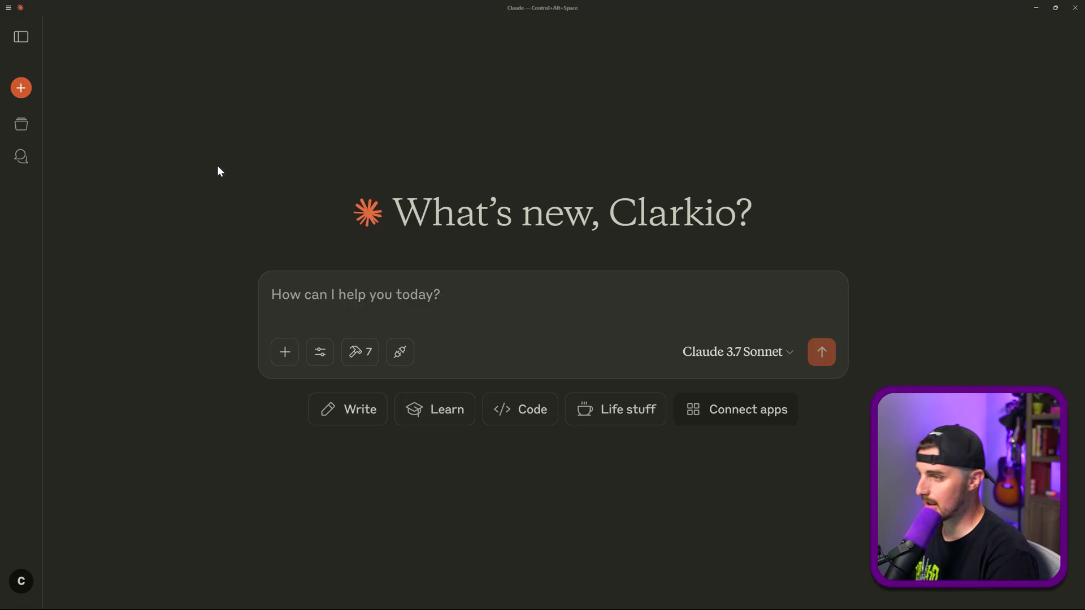
In Claude, check the sqlite MCP server's status in the Developer settings, then close the settings.
key("ctrl+comma")
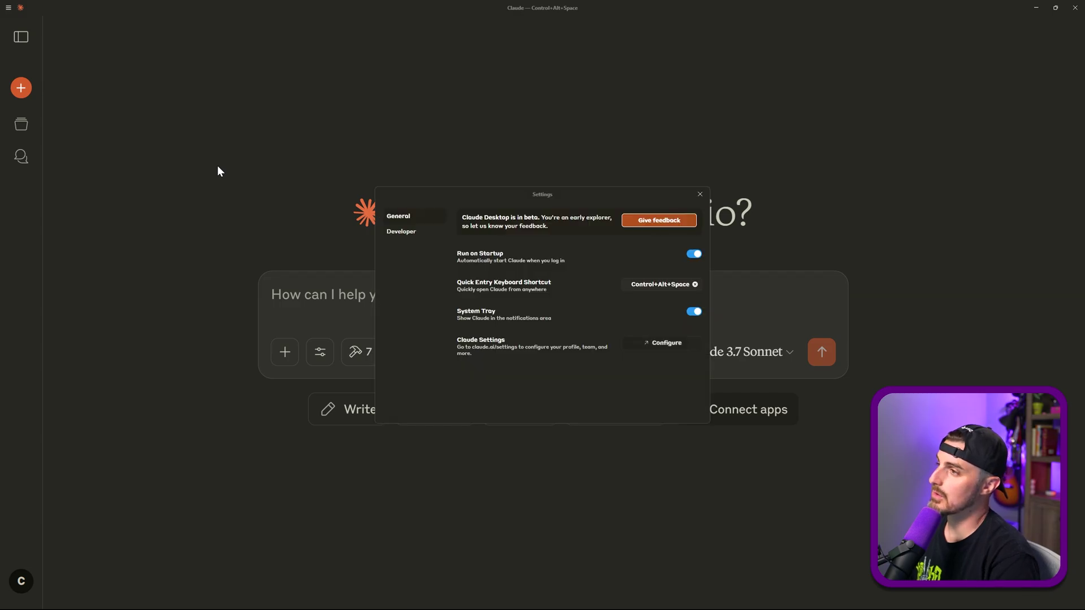
left_click(395, 231)
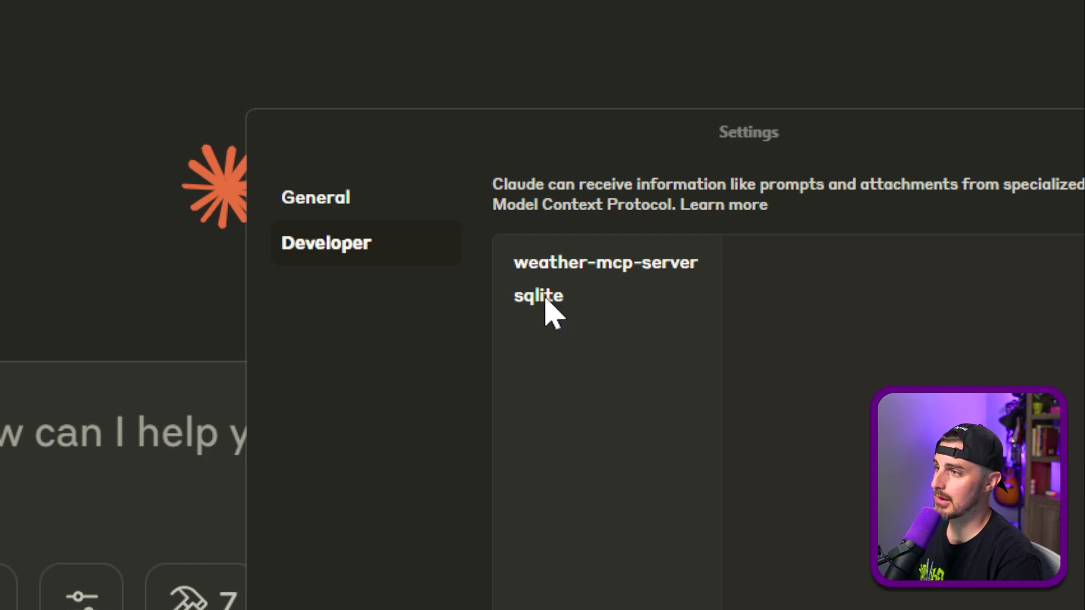
left_click(536, 308)
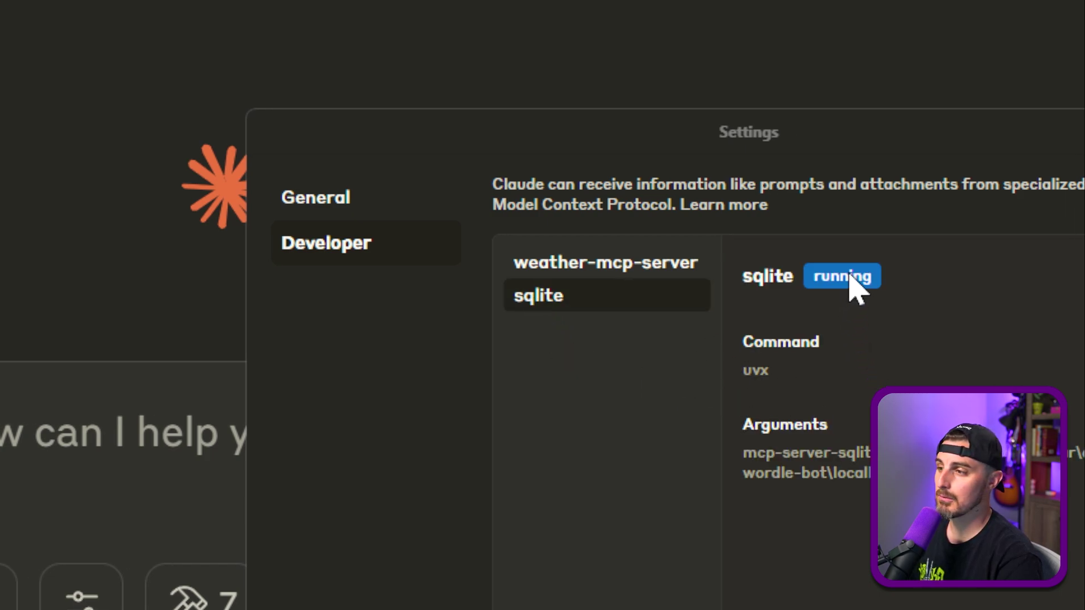
left_click(1056, 151)
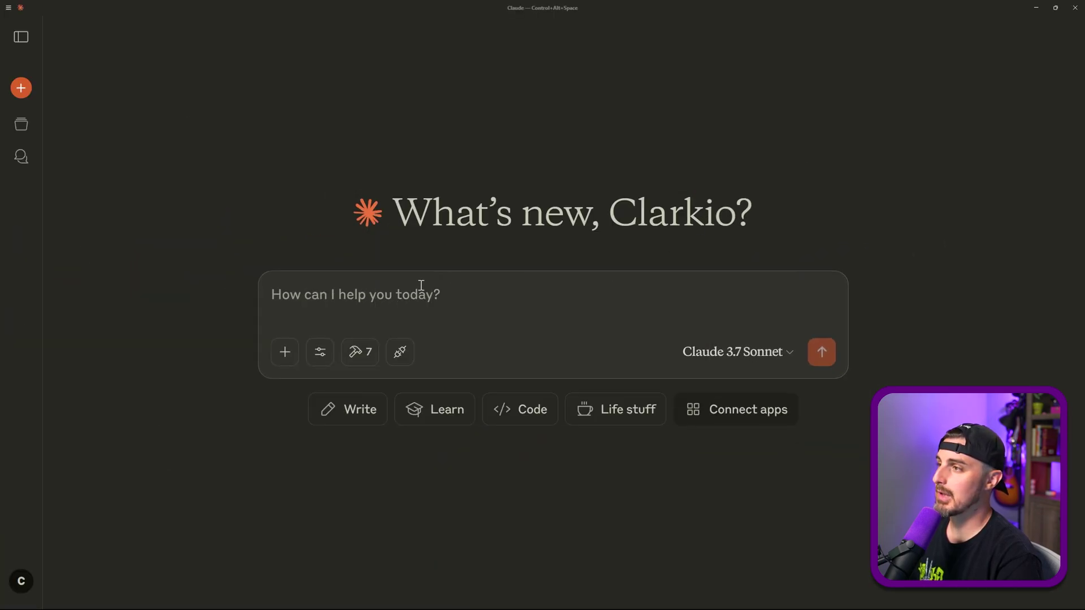
Ask Claude "Hey can you take a look at my database and tell me what it's about?".
type("Hey can")
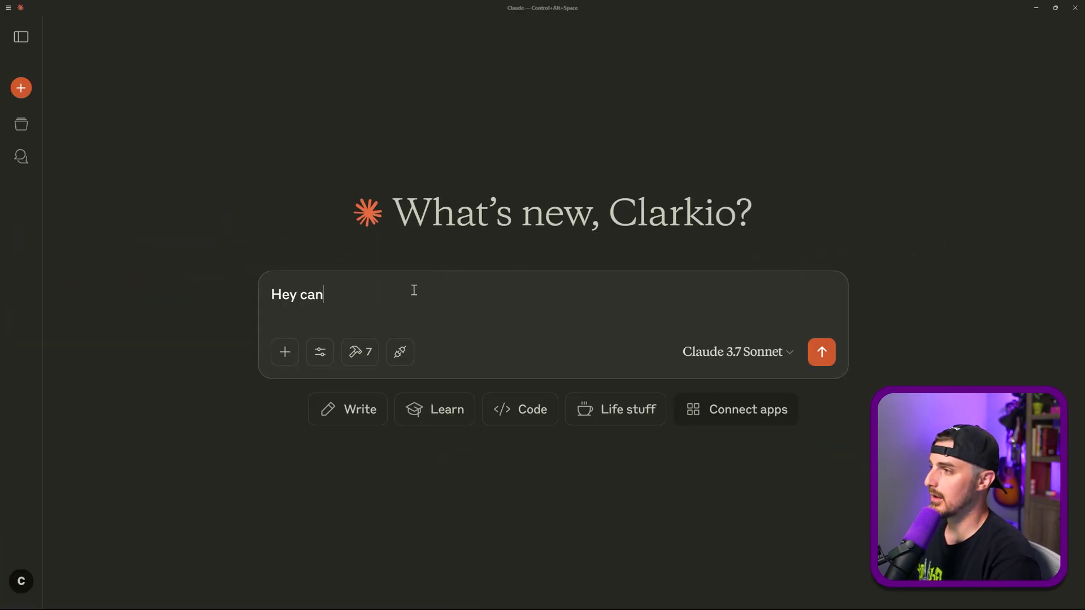
type(" you take a look")
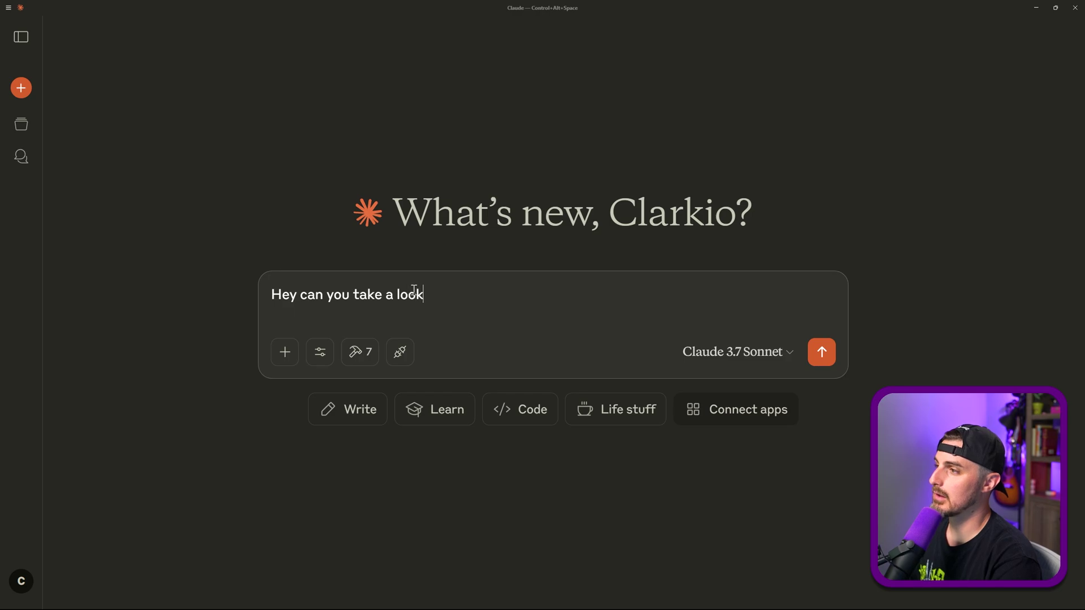
type(" at my database a")
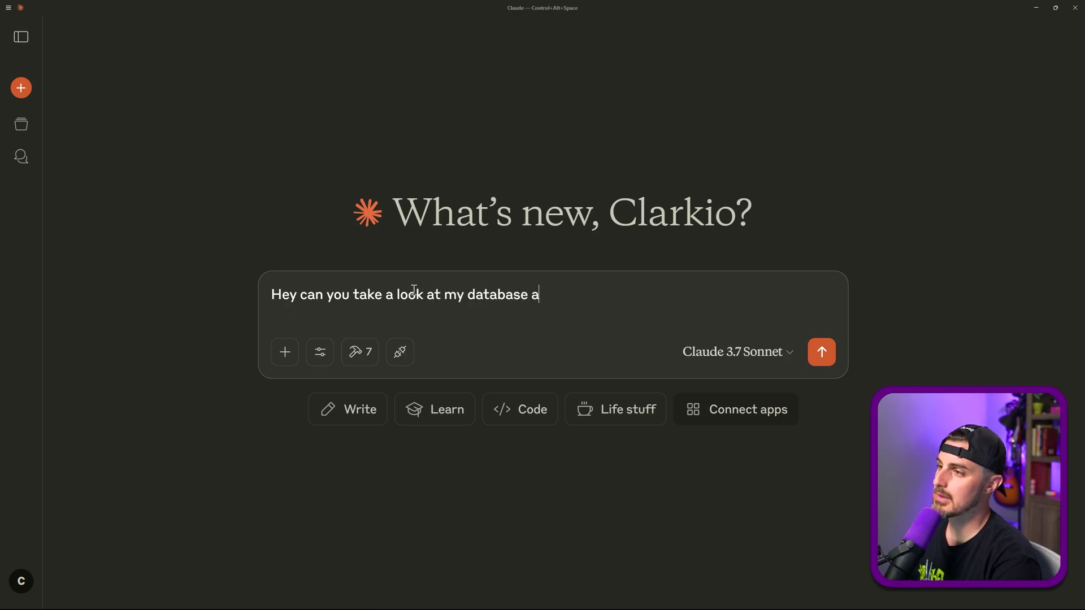
type("nd tell me what it's about?")
key("Return")
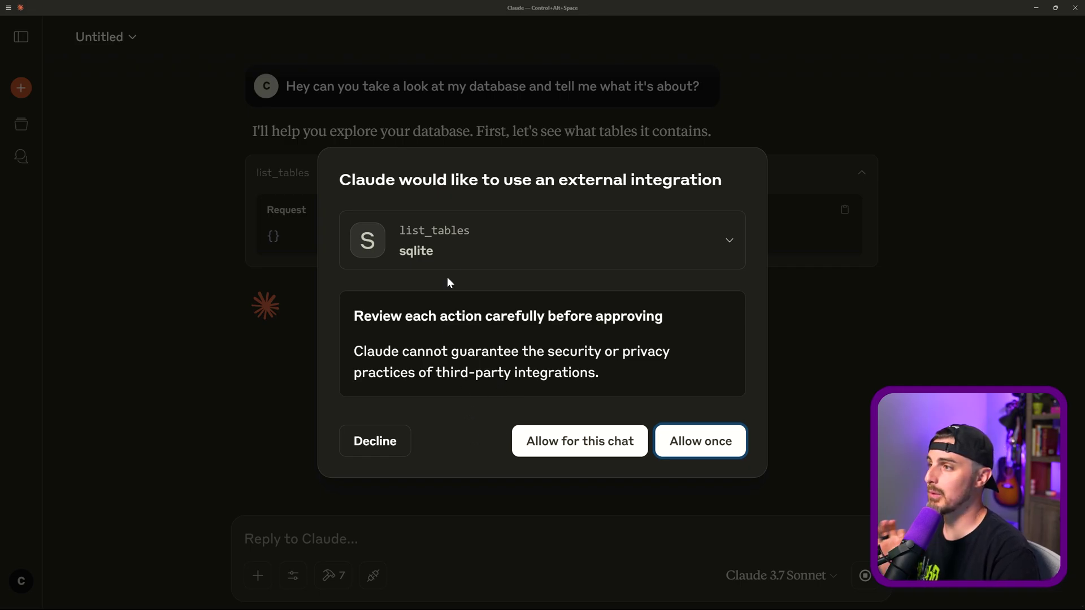
Allow the sqlite integration's list_tables, describe_table and read_query tools for this chat.
left_click(584, 444)
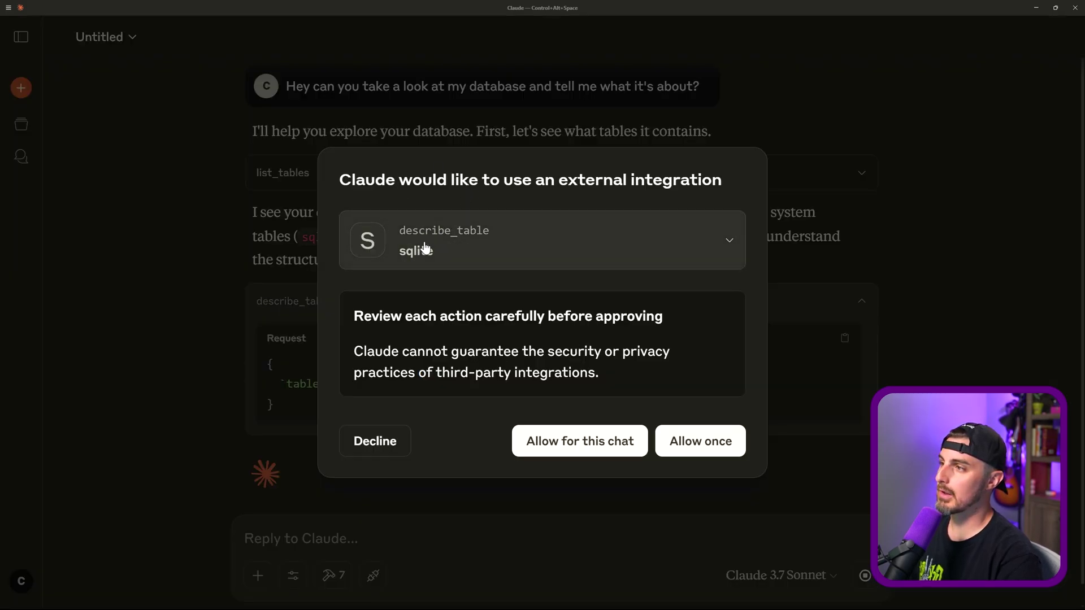
left_click(563, 443)
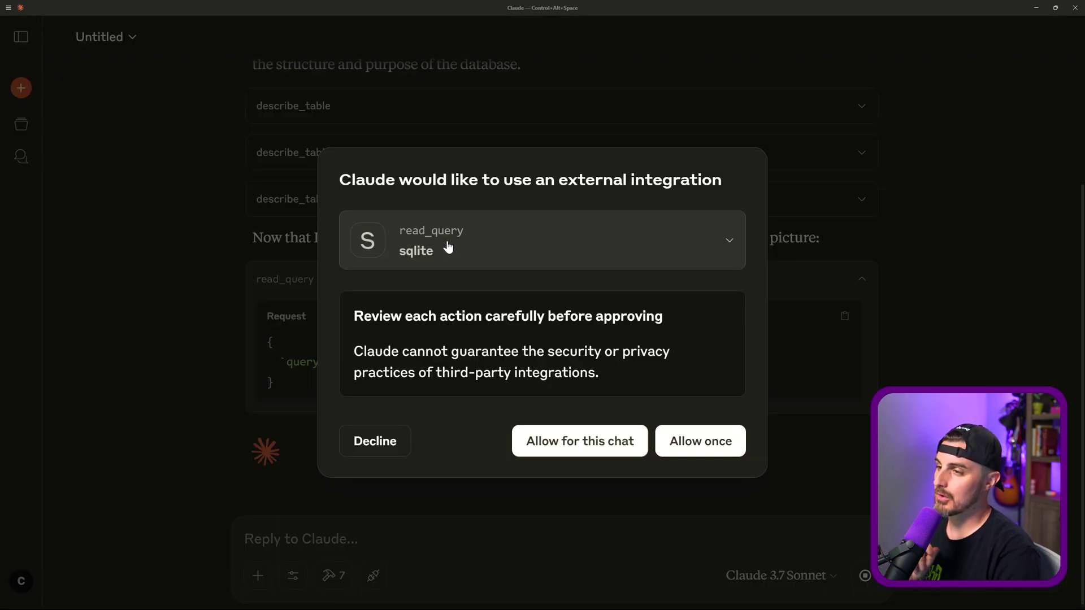
left_click(577, 441)
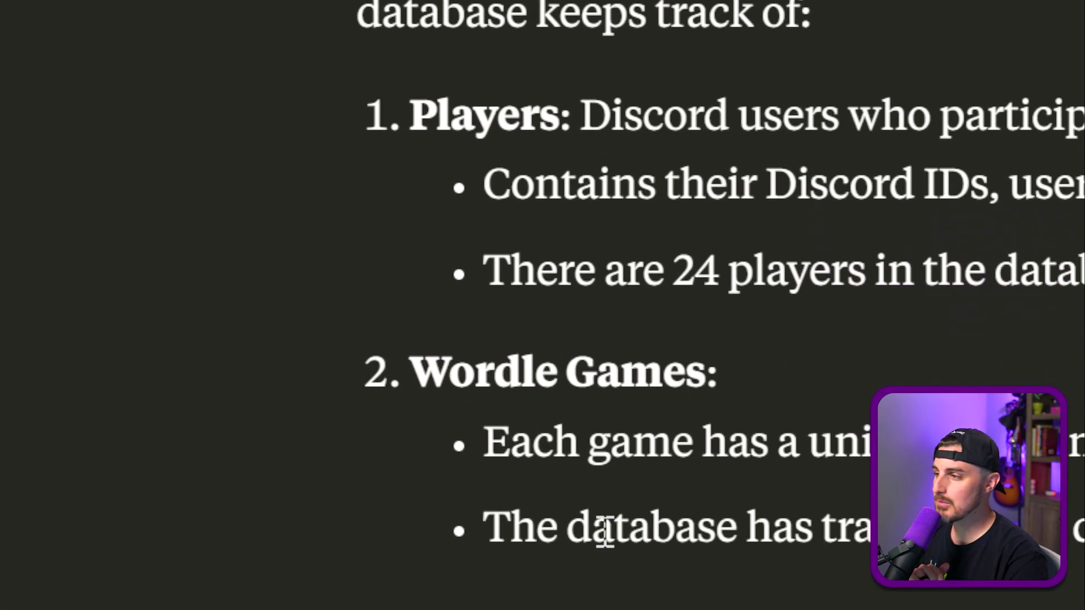
Review Claude's summary of the database and send the follow-up question "Who has the most wins?".
scroll(429, 422, "down", 4)
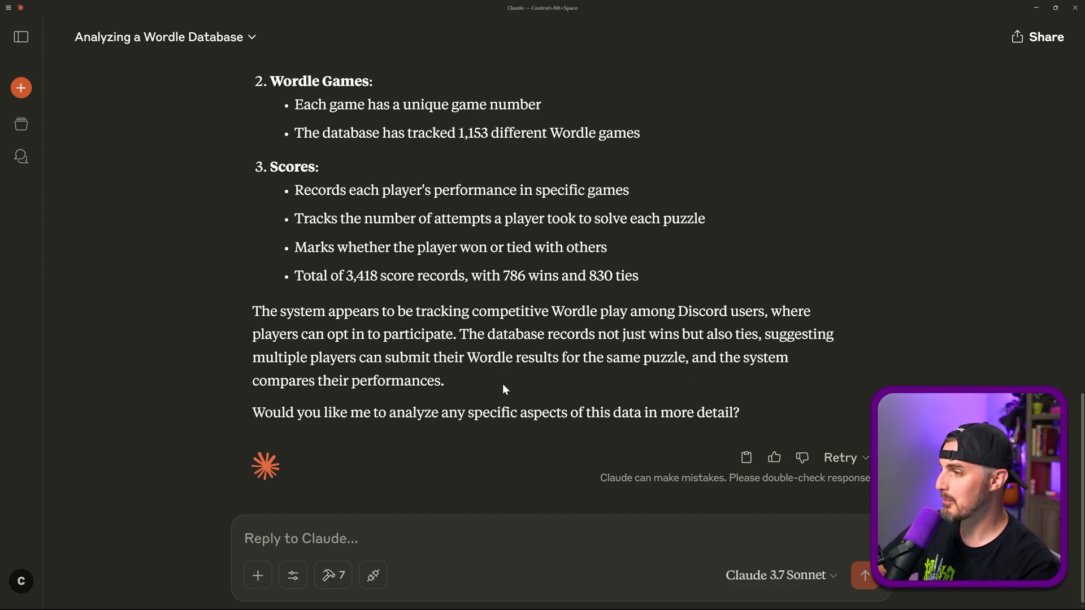
scroll(720, 384, "down", 1)
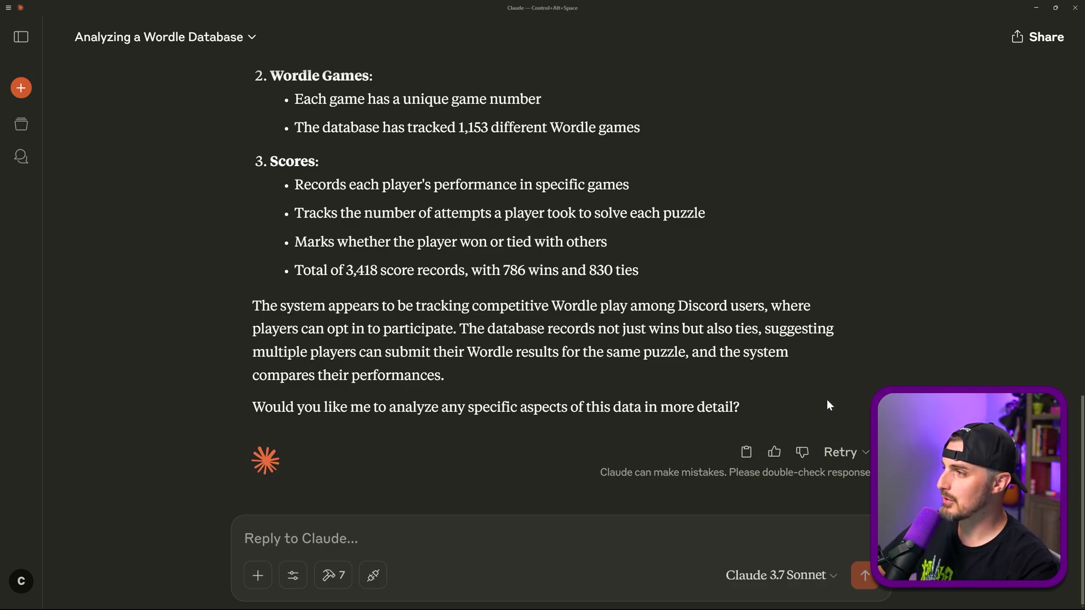
scroll(829, 405, "up", 1)
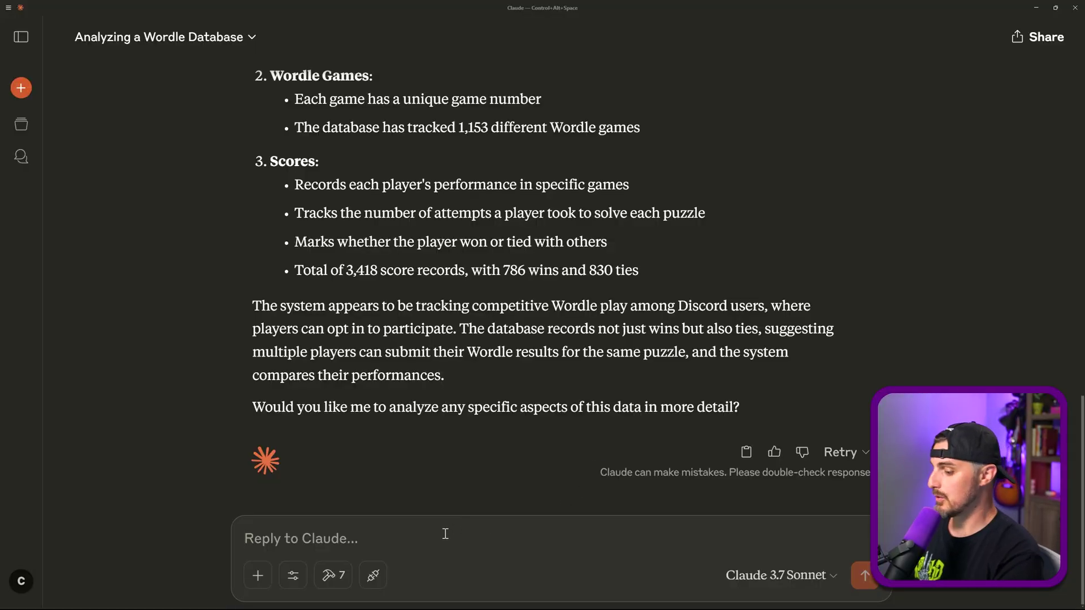
type("Who has the most wins?")
key("Return")
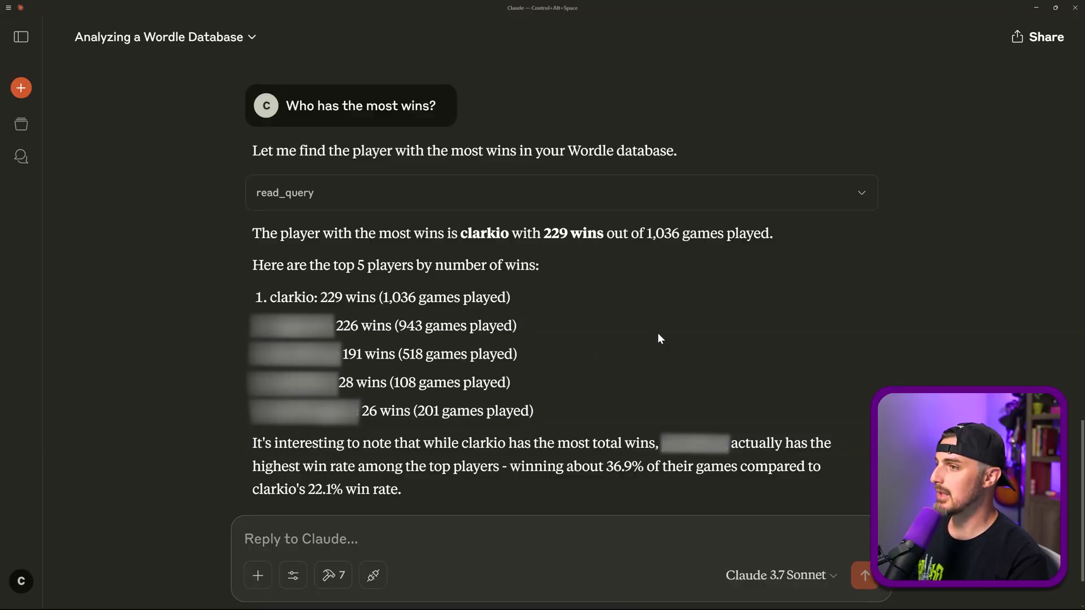
Review the wins ranking and send the question "Who has completed wordles with 1 attempts the most?".
scroll(734, 339, "down", 1)
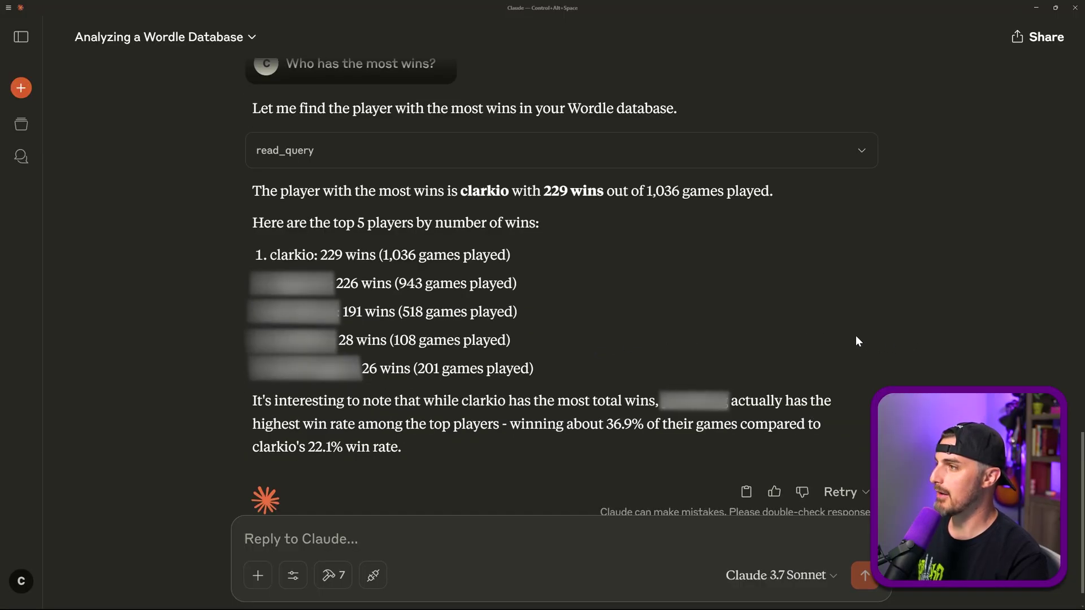
scroll(598, 315, "down", 1)
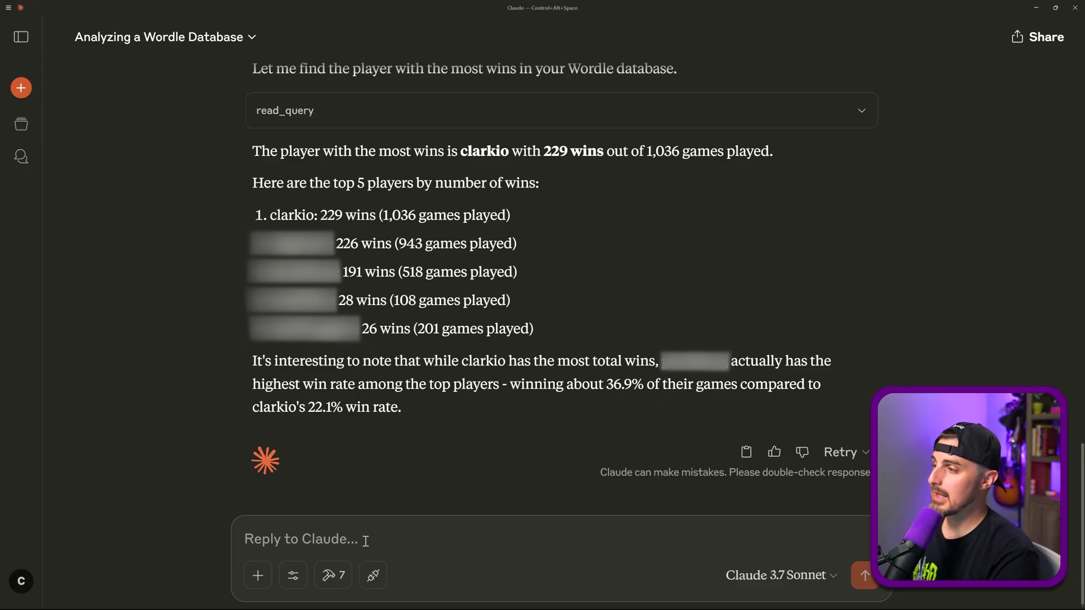
type("Who has")
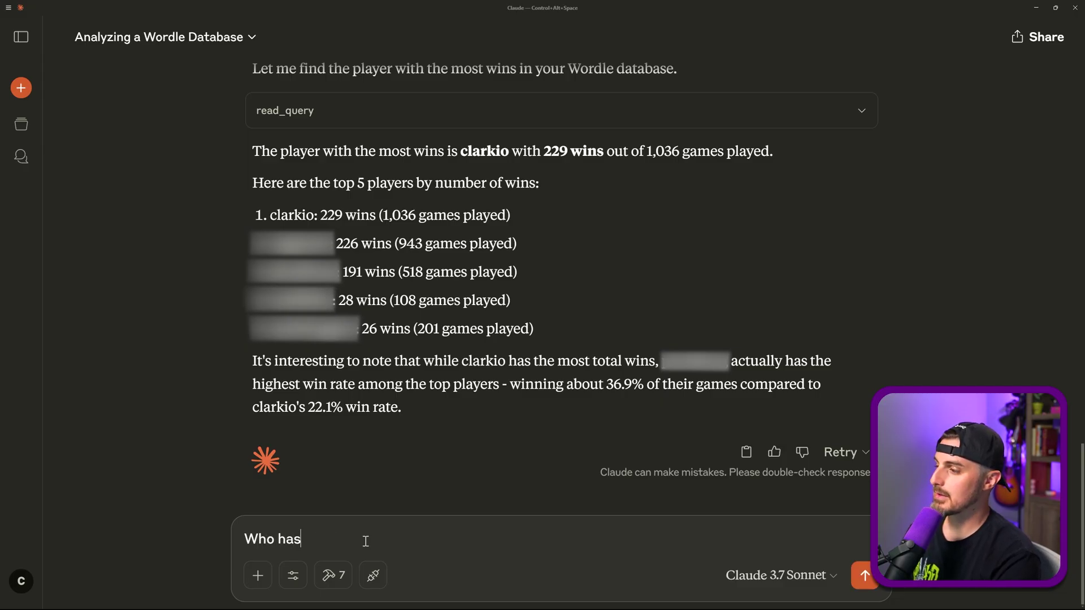
type(" completed wordles with 1 attempts the most?")
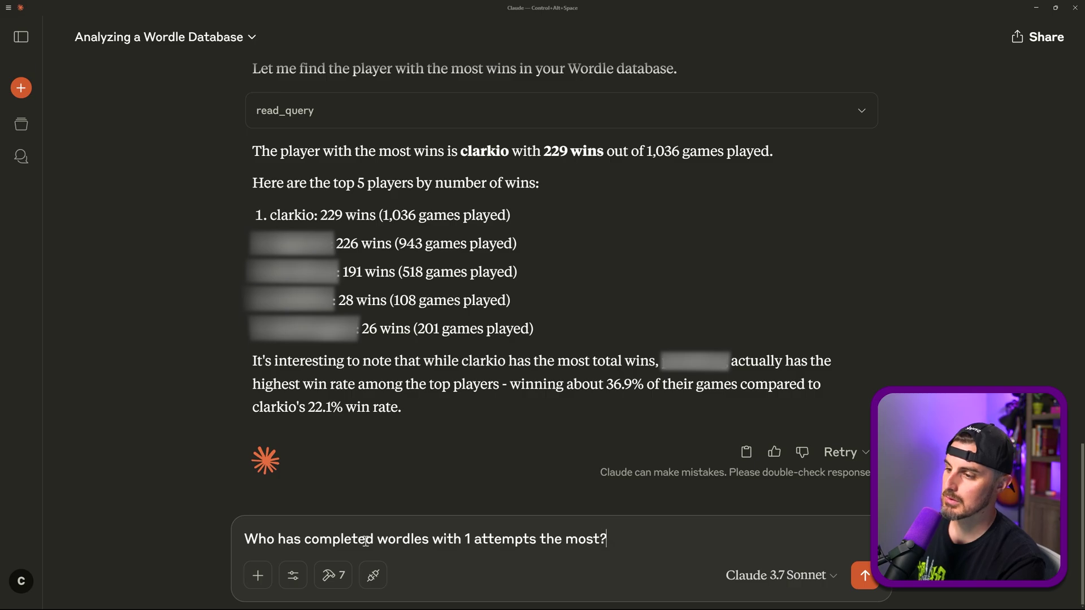
key("Return")
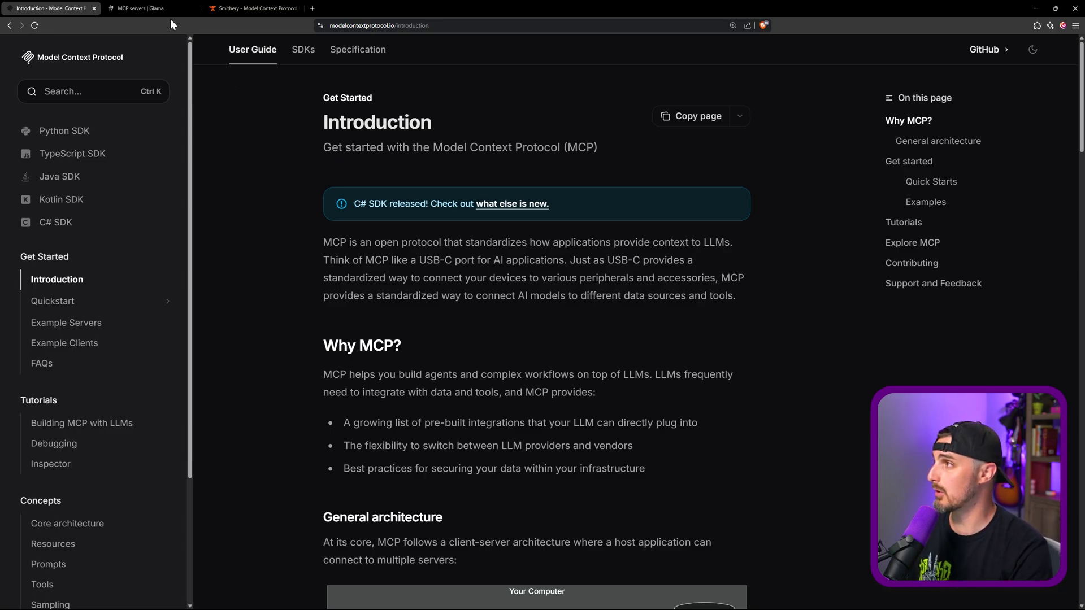
In the browser, look over the categories and server listings in Glama's MCP server directory and open the Smithery registry.
left_click(155, 9)
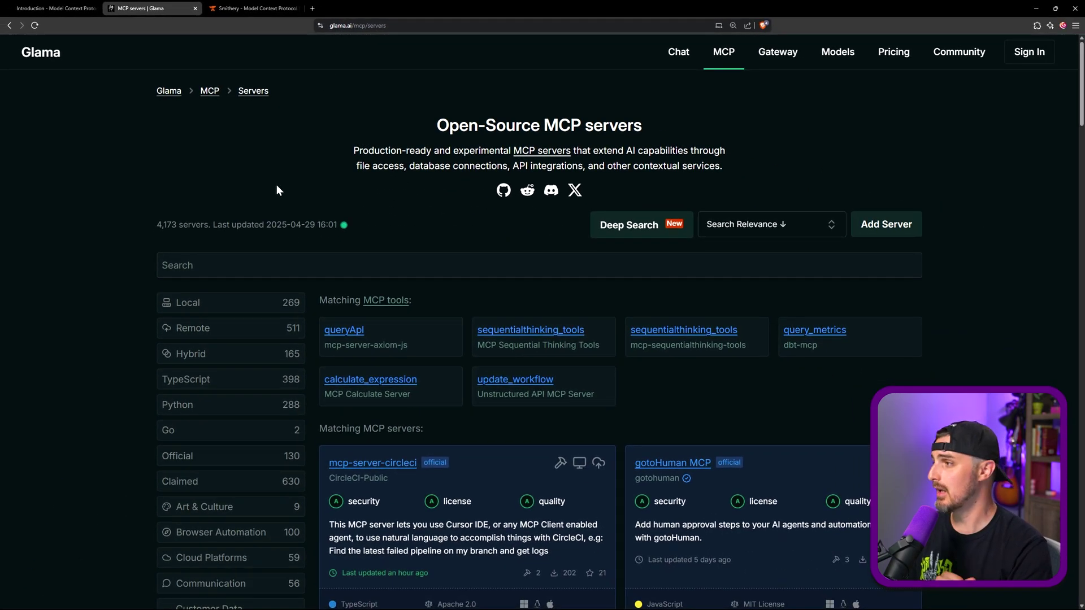
left_click(277, 265)
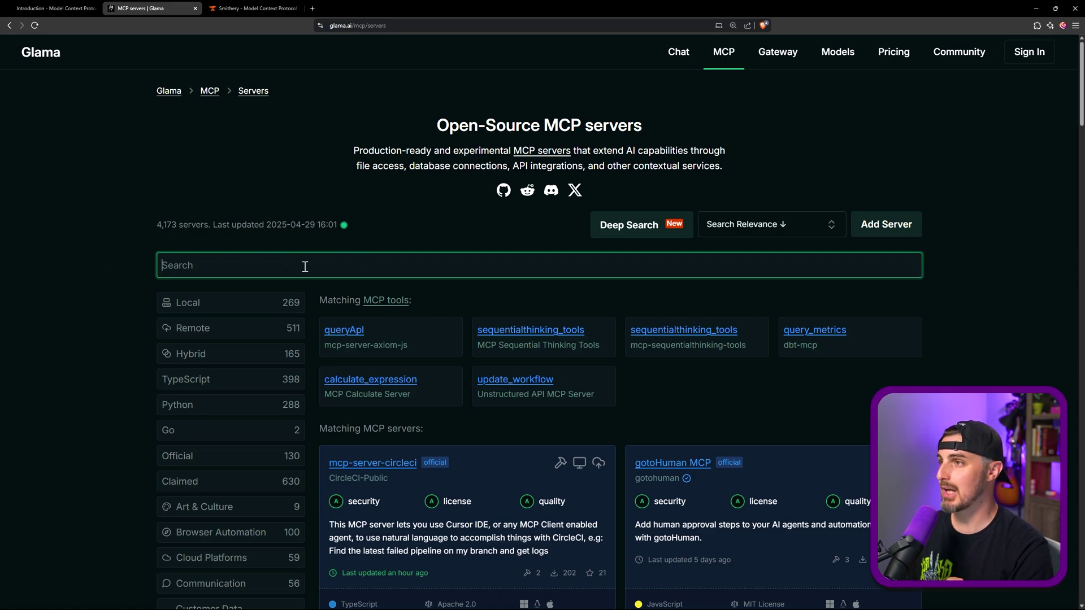
scroll(127, 324, "down", 2)
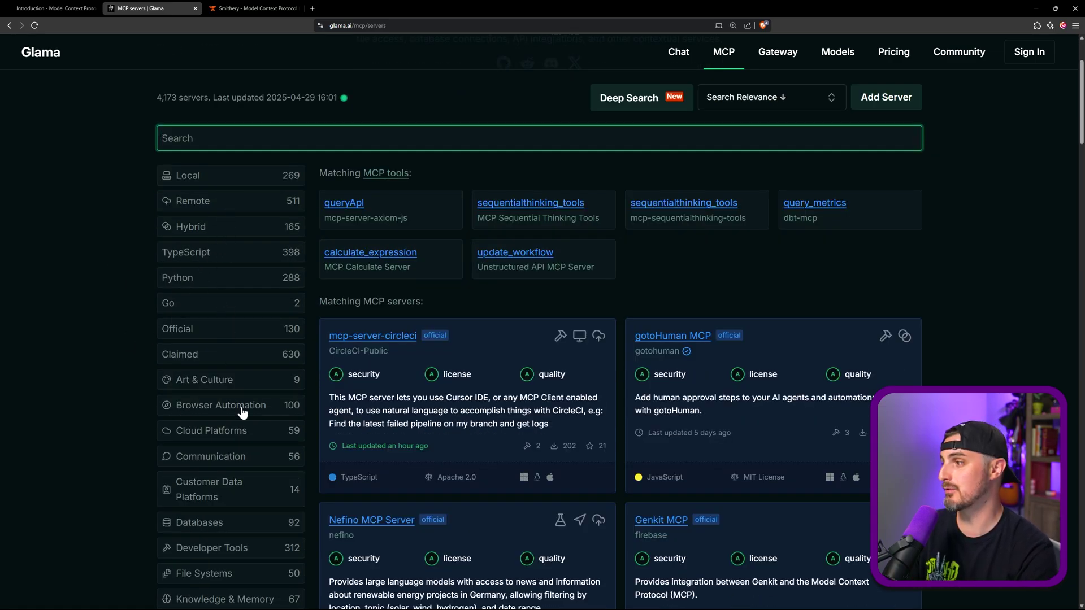
scroll(253, 429, "down", 3)
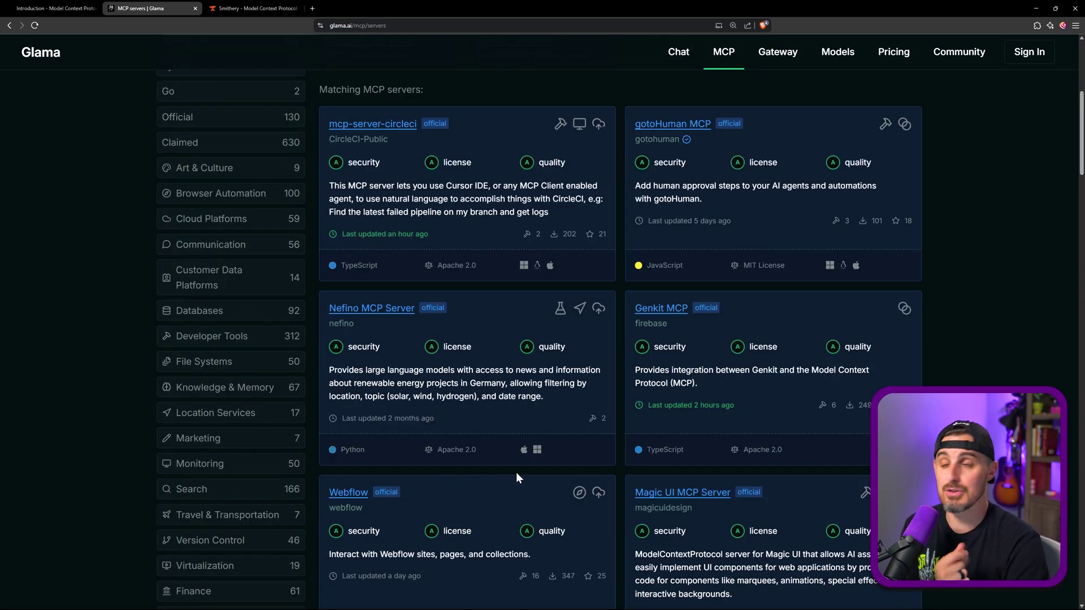
scroll(514, 476, "up", 5)
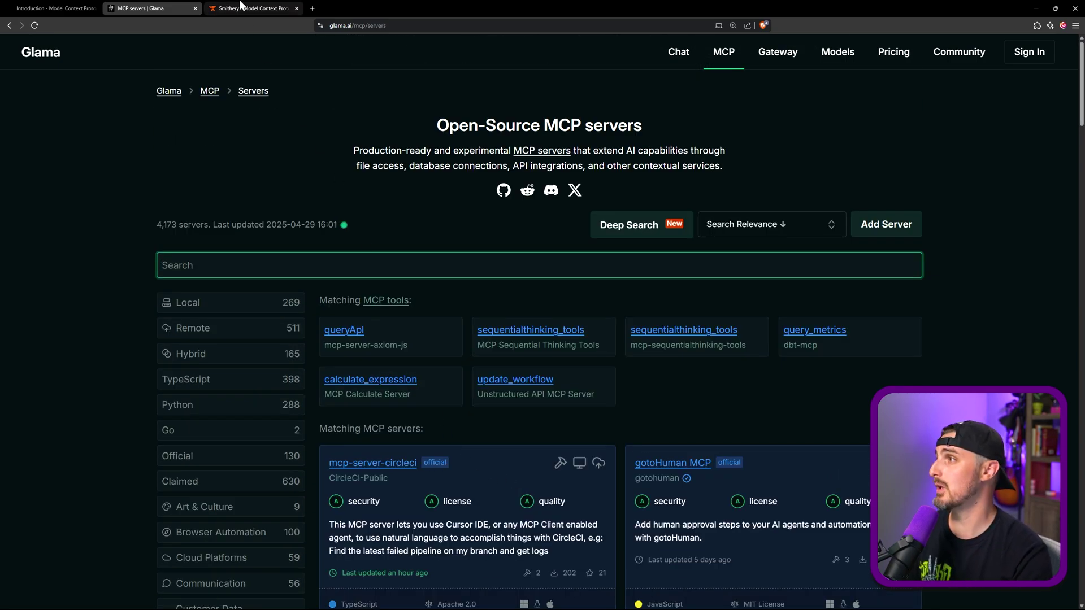
left_click(240, 10)
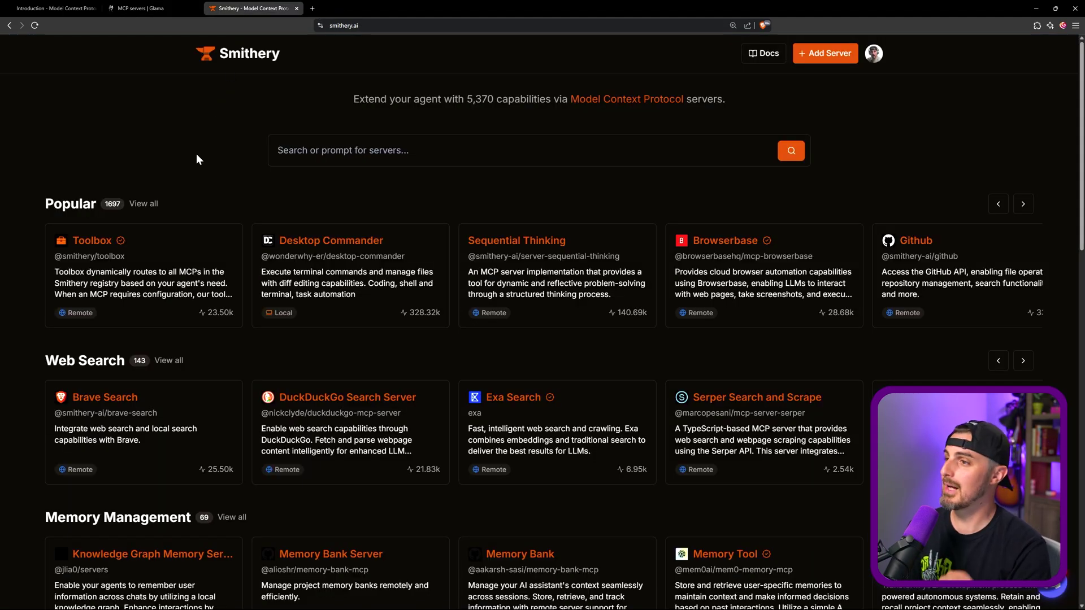